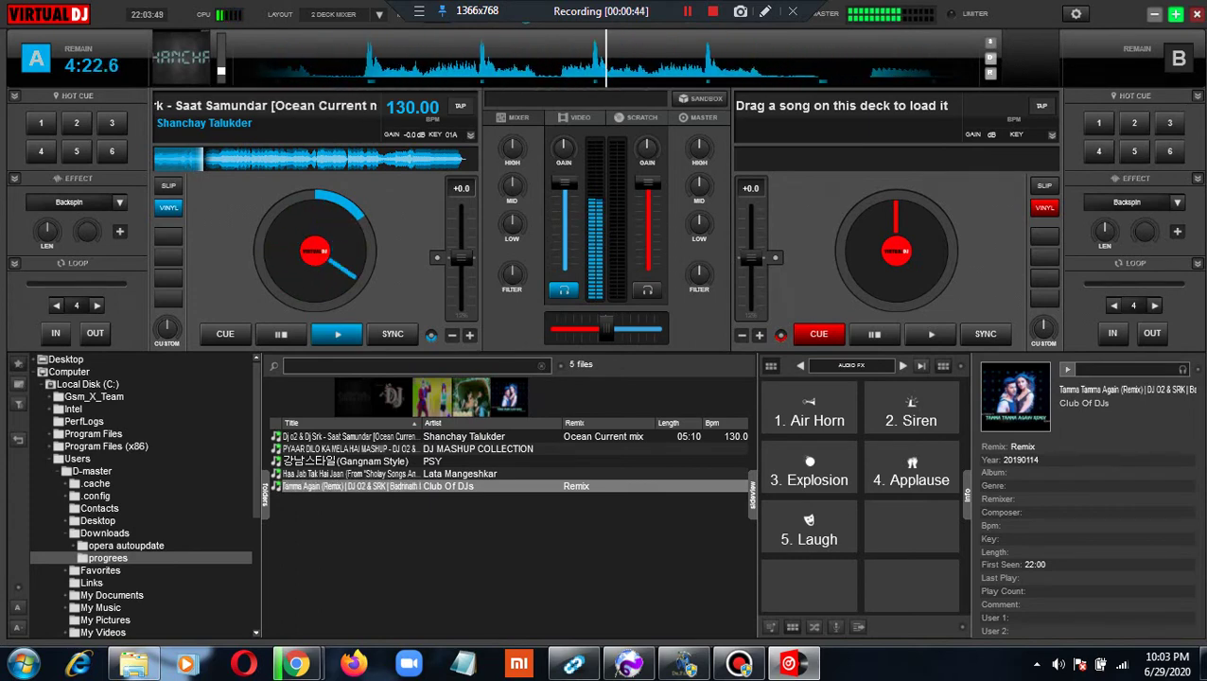
Trigger the Air Horn, Explosion and Siren samples over the Saat Samundar track playing on deck A
{"action": "left_click", "coordinate": [809, 410]}
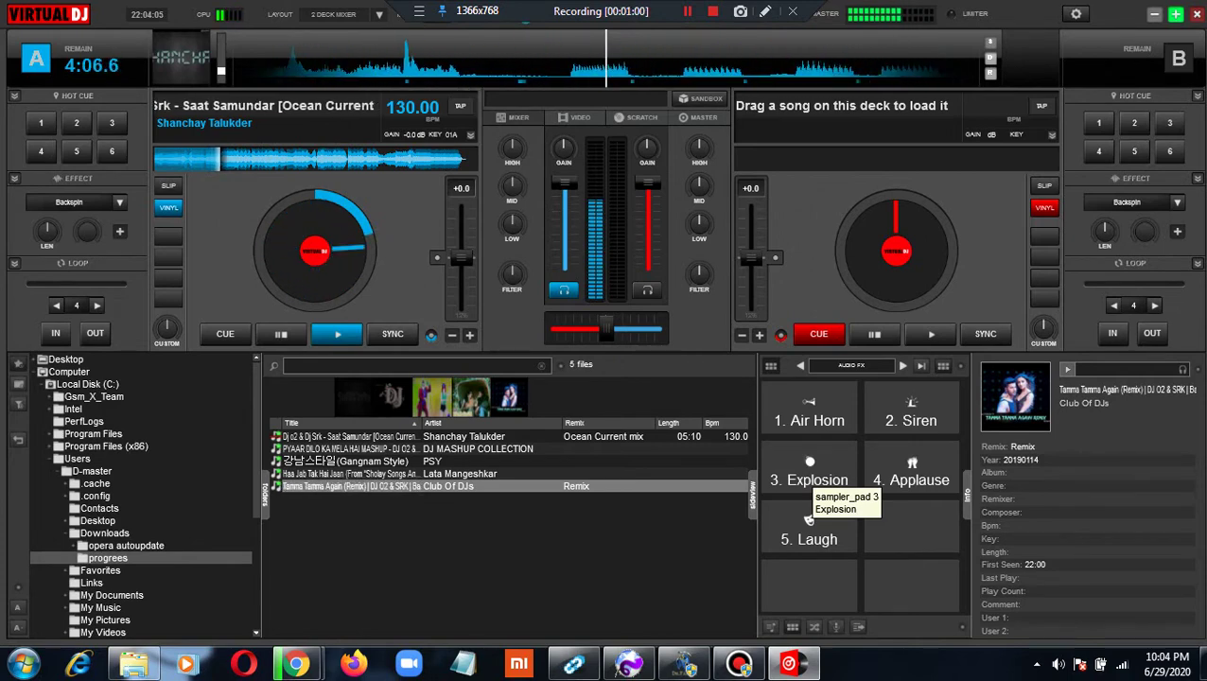
{"action": "left_click", "coordinate": [810, 473]}
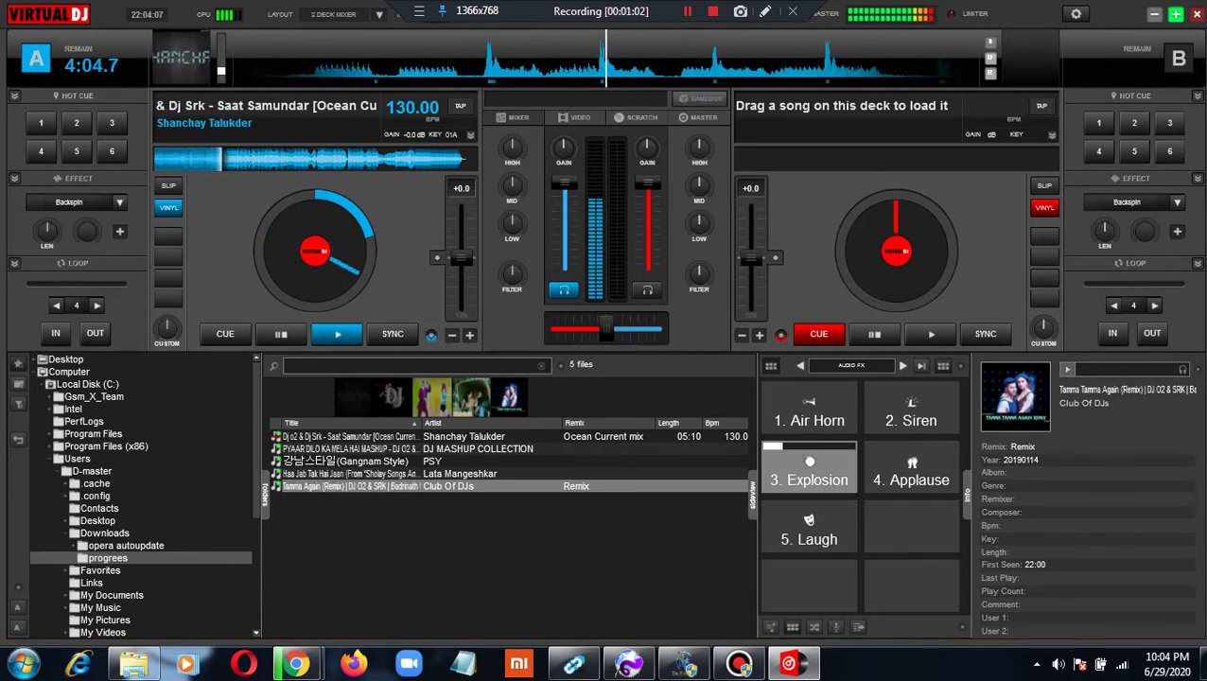
{"action": "left_click", "coordinate": [909, 408]}
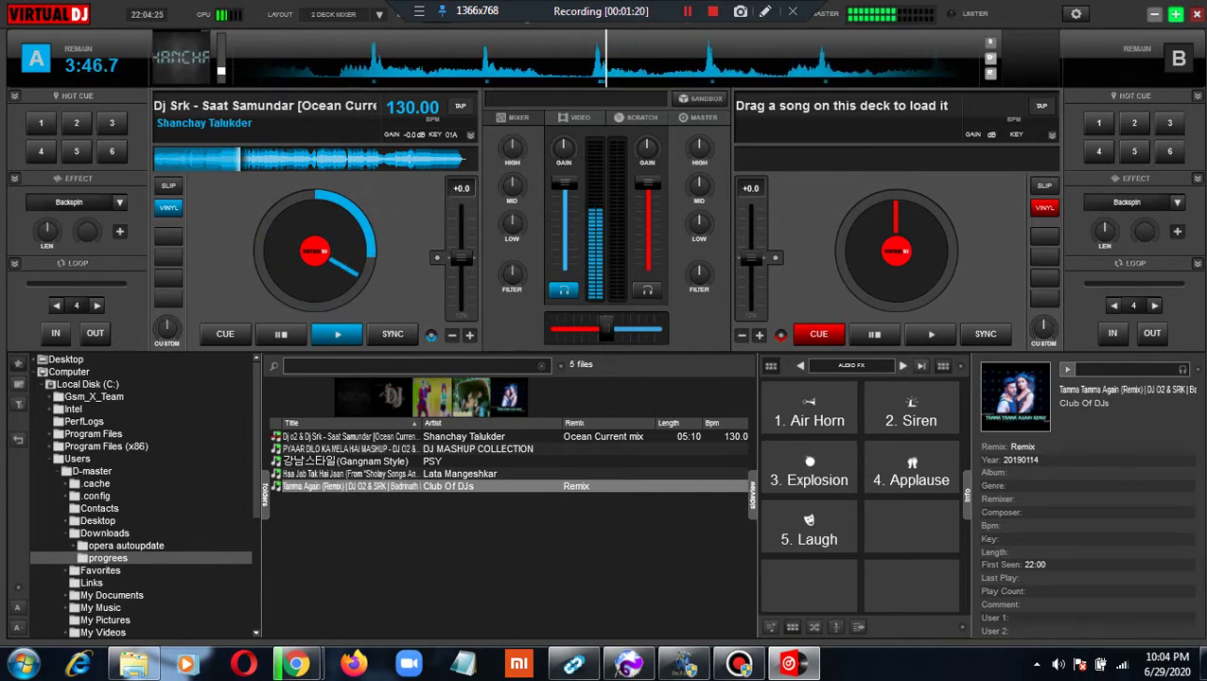
{"action": "left_click", "coordinate": [810, 419]}
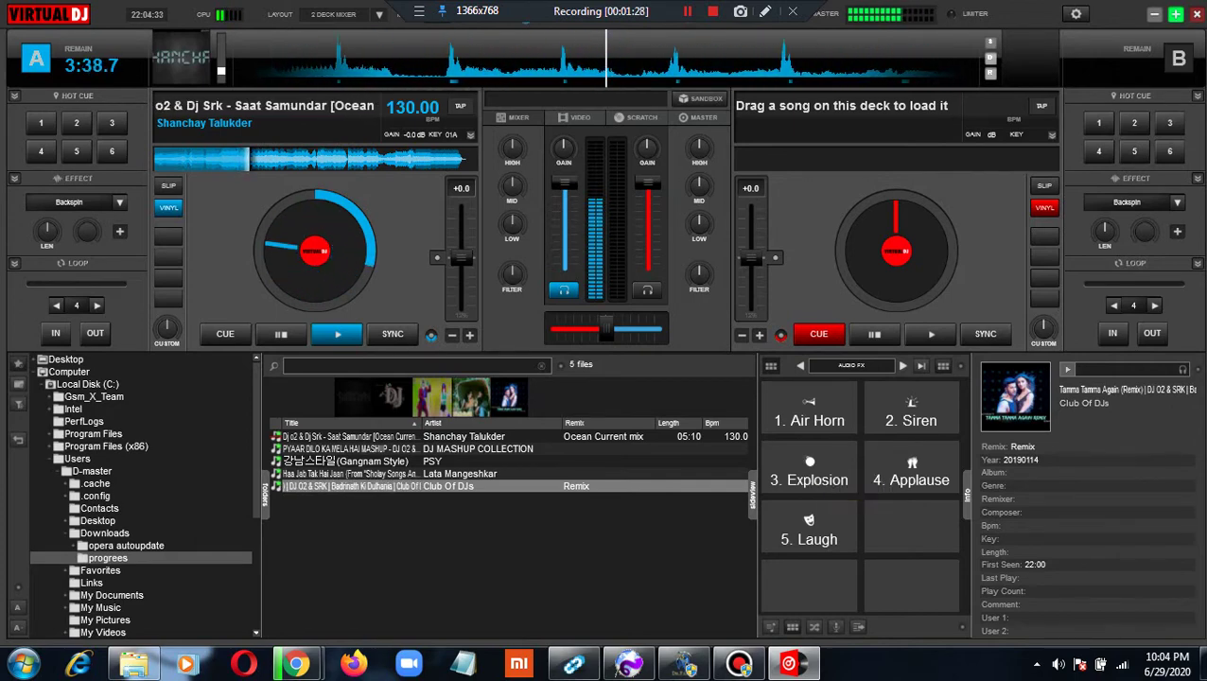
{"action": "left_click", "coordinate": [812, 473]}
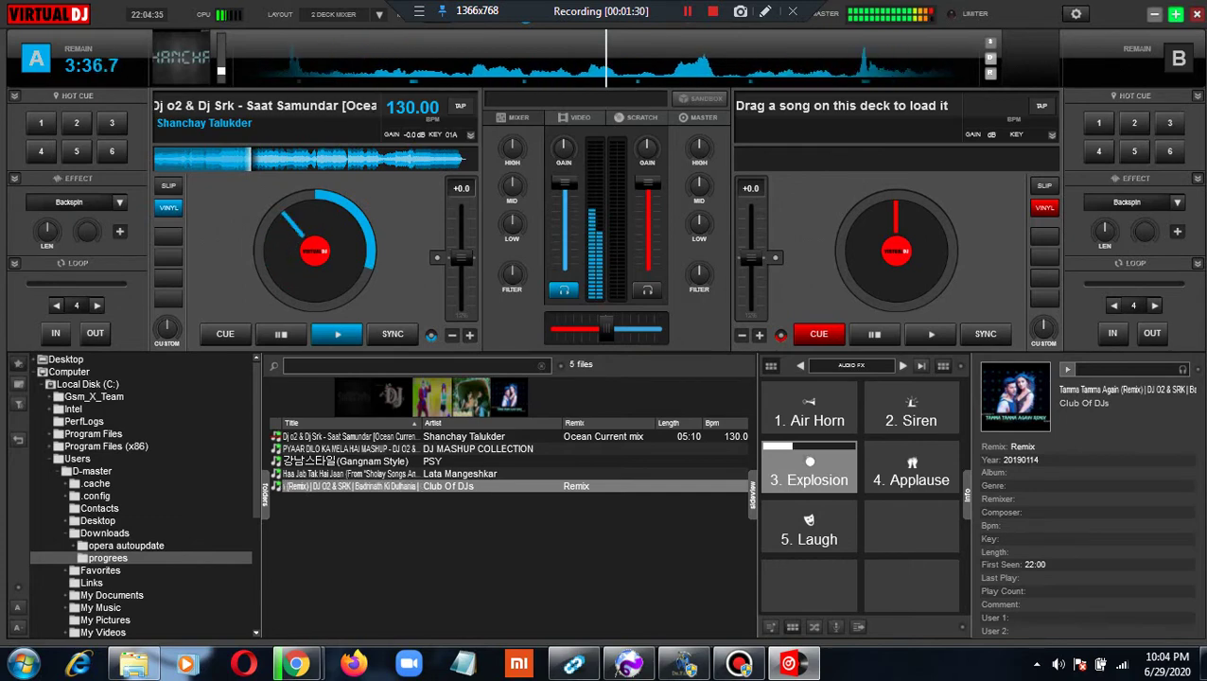
{"action": "left_click", "coordinate": [910, 402]}
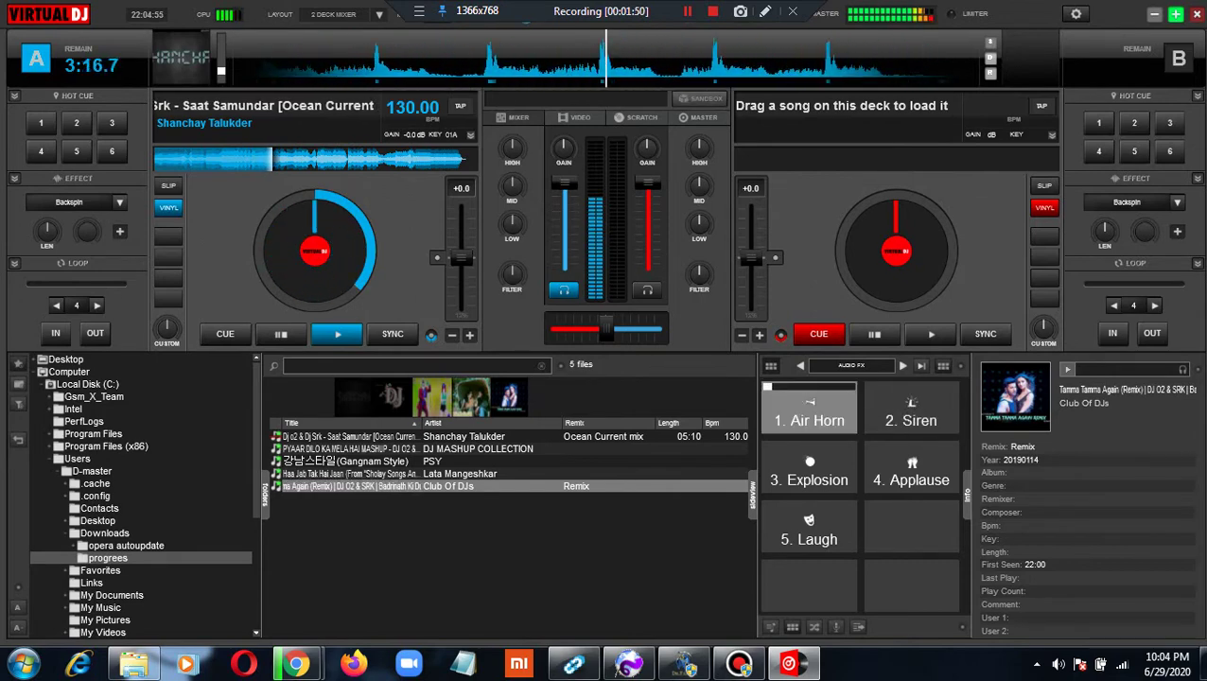
{"action": "key", "text": "3"}
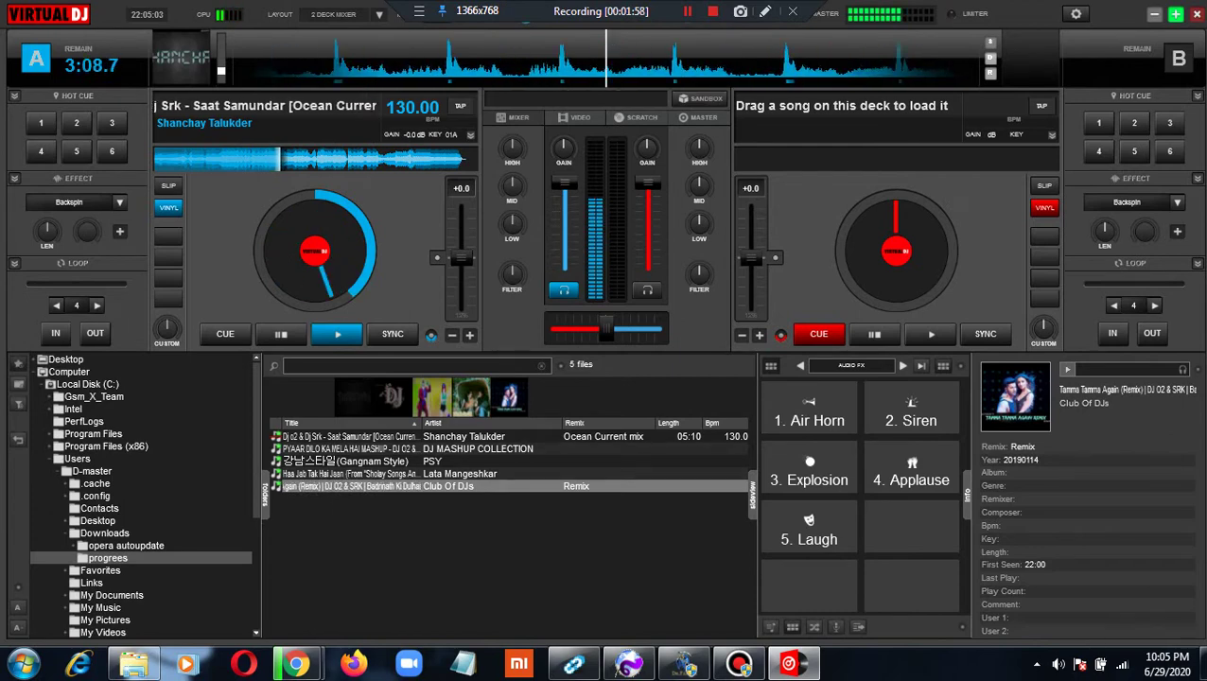
Load Tamma Tamma Again (Remix) onto deck B and transition to it using the Ahhh - Scratch and Kick samples
{"action": "left_click_drag", "start_coordinate": [458, 484], "coordinate": [957, 234]}
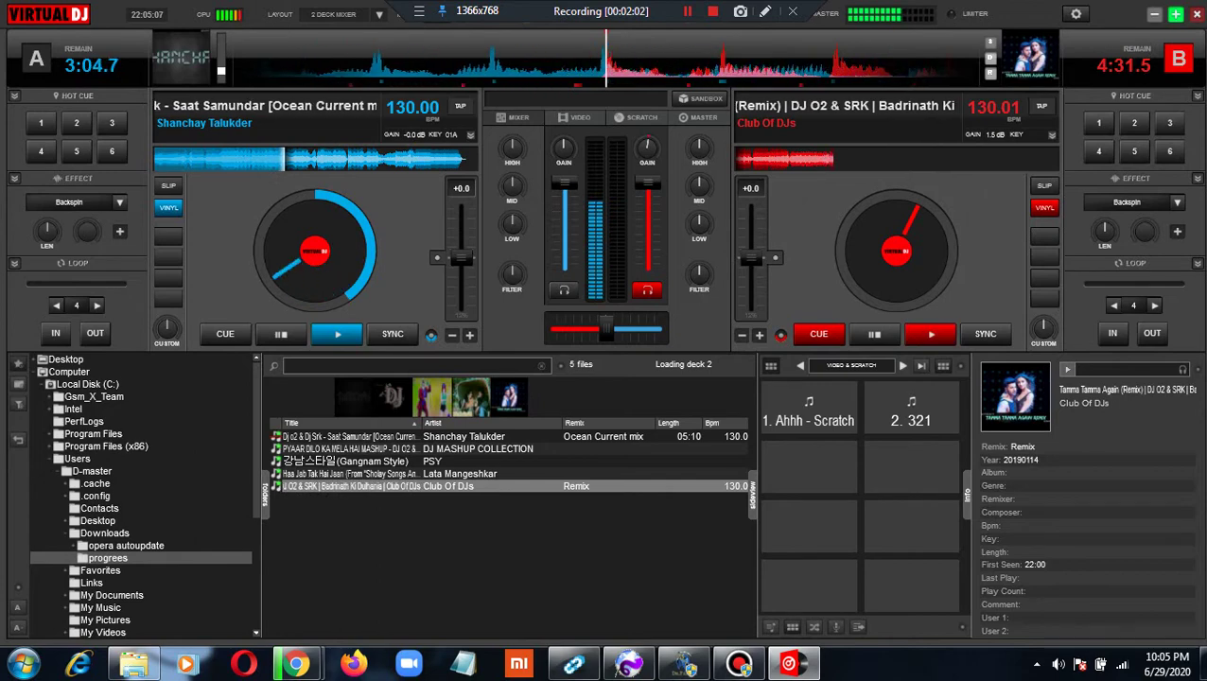
{"action": "left_click", "coordinate": [823, 433]}
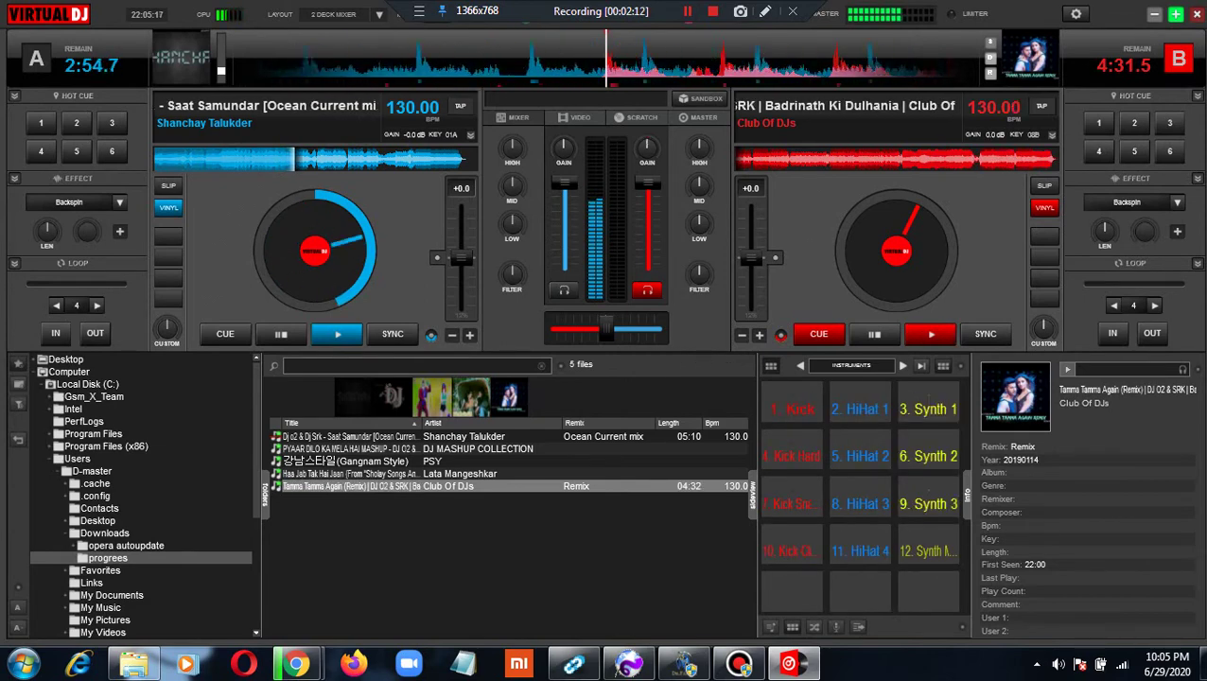
{"action": "left_click", "coordinate": [791, 409]}
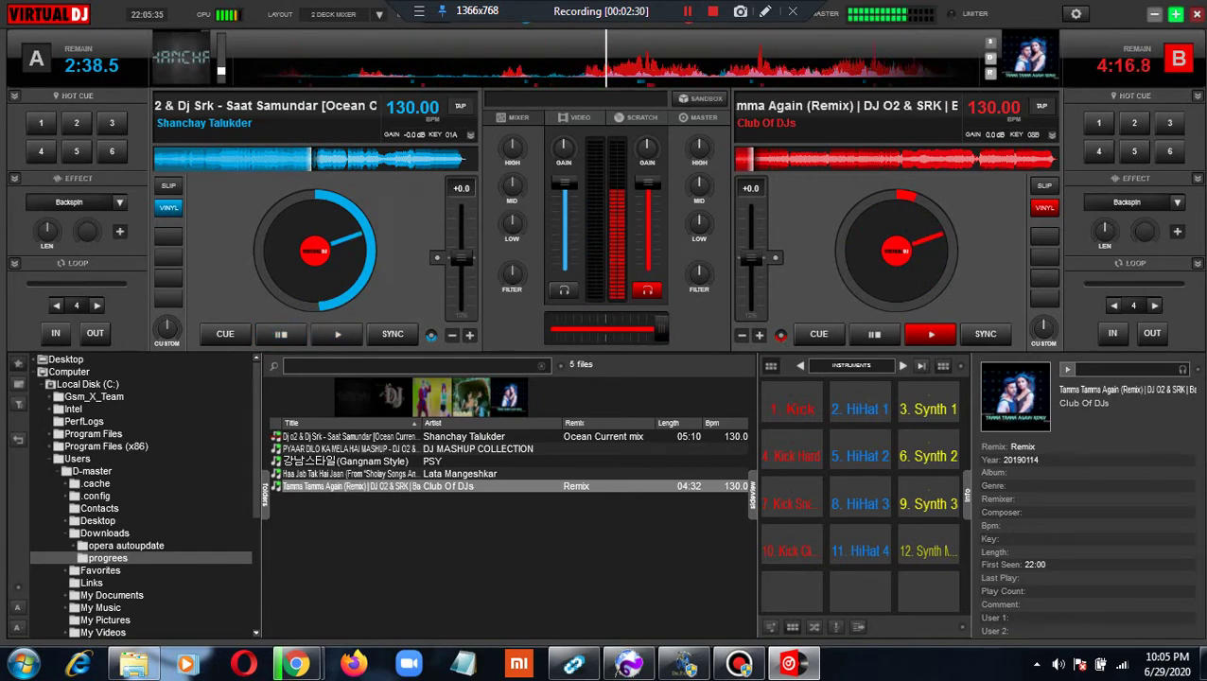
Trigger the Explosion, Siren and Air Horn samples from the Audio FX bank over the deck B track
{"action": "key", "text": "3"}
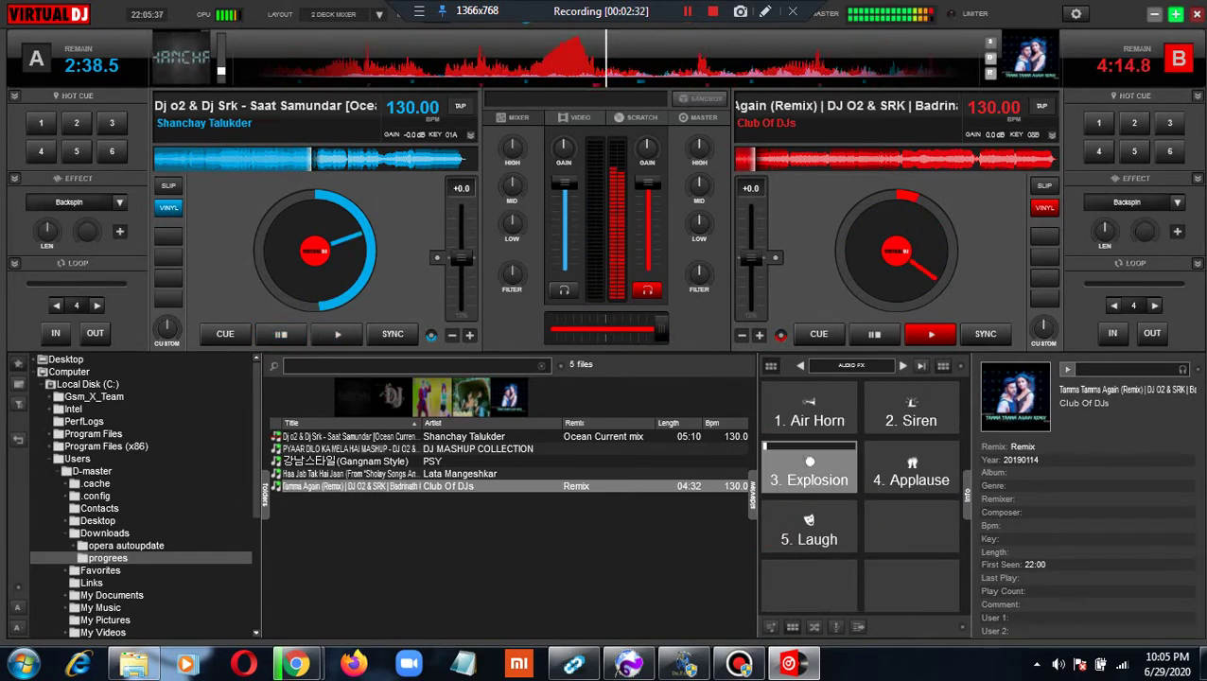
{"action": "key", "text": "2"}
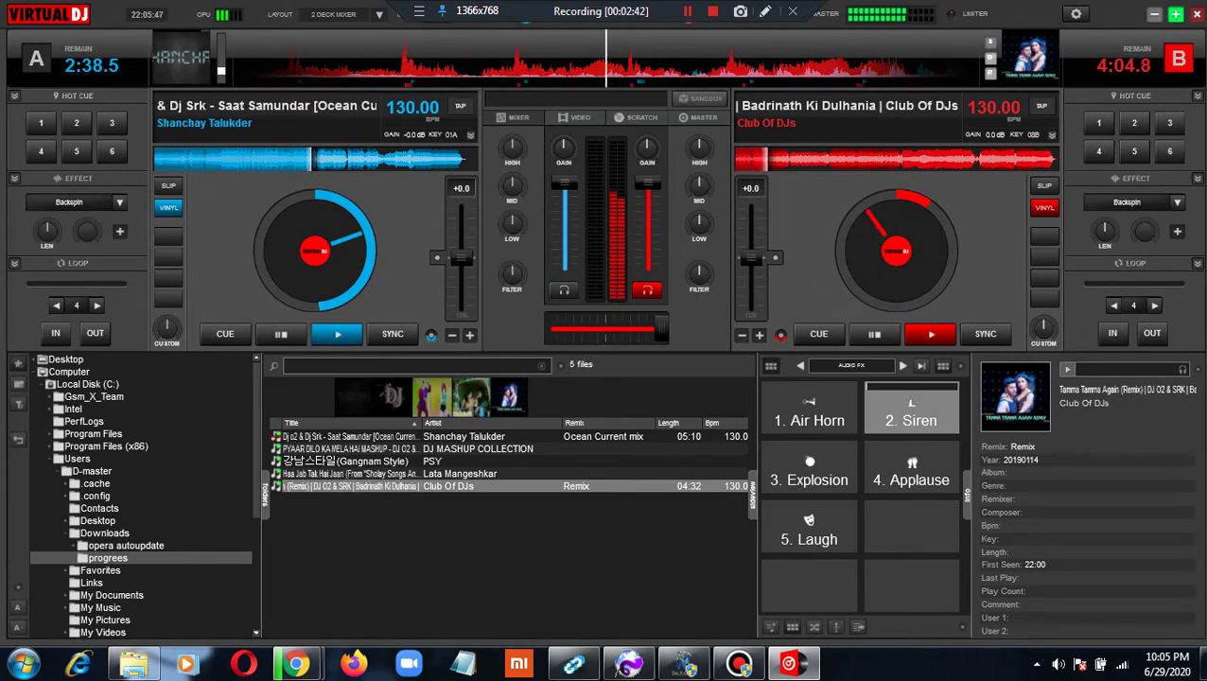
{"action": "key", "text": "1"}
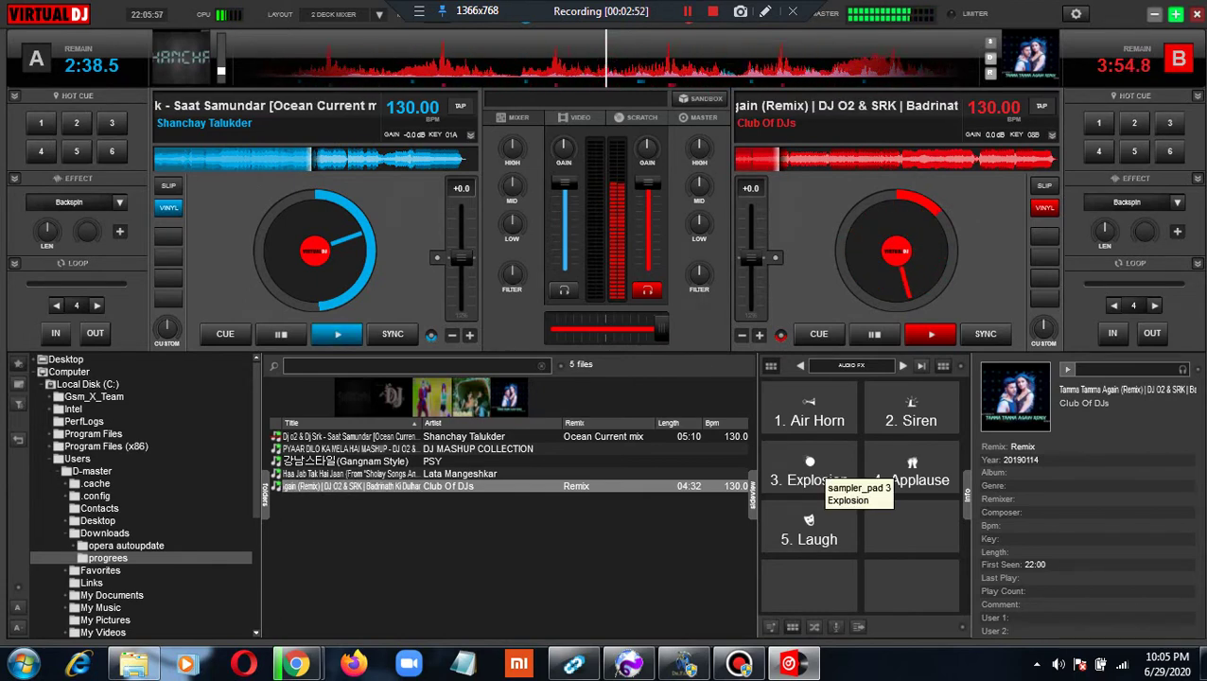
{"action": "left_click", "coordinate": [812, 469]}
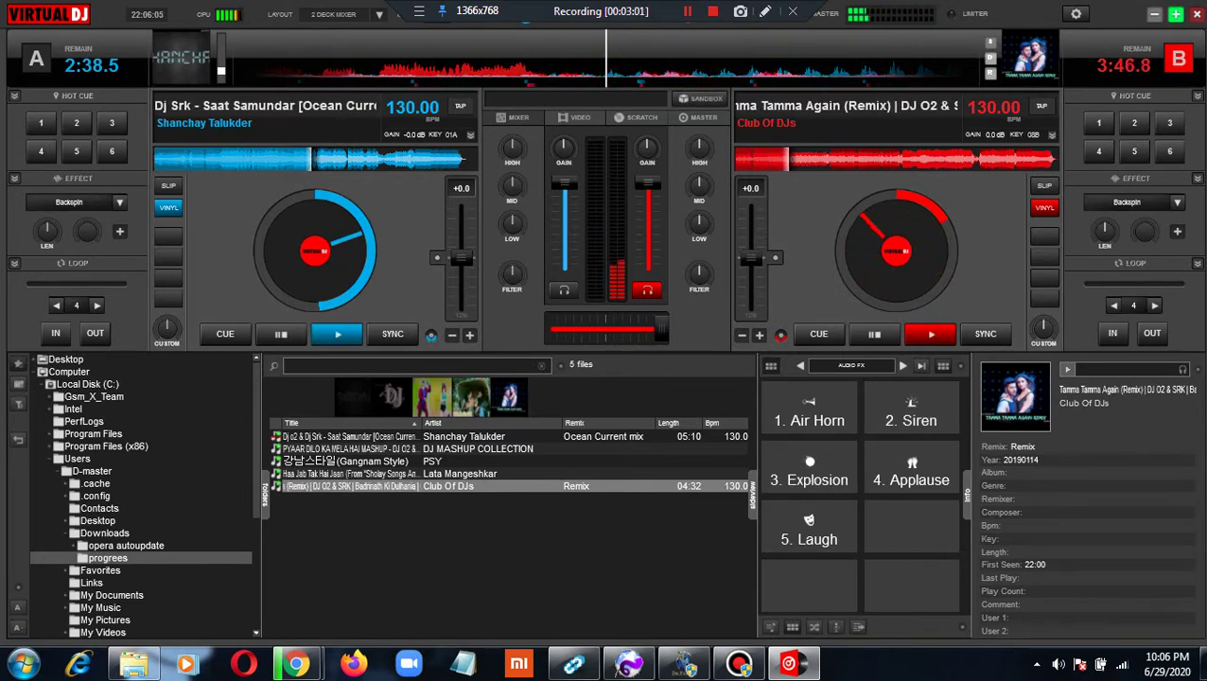
{"action": "left_click", "coordinate": [809, 469]}
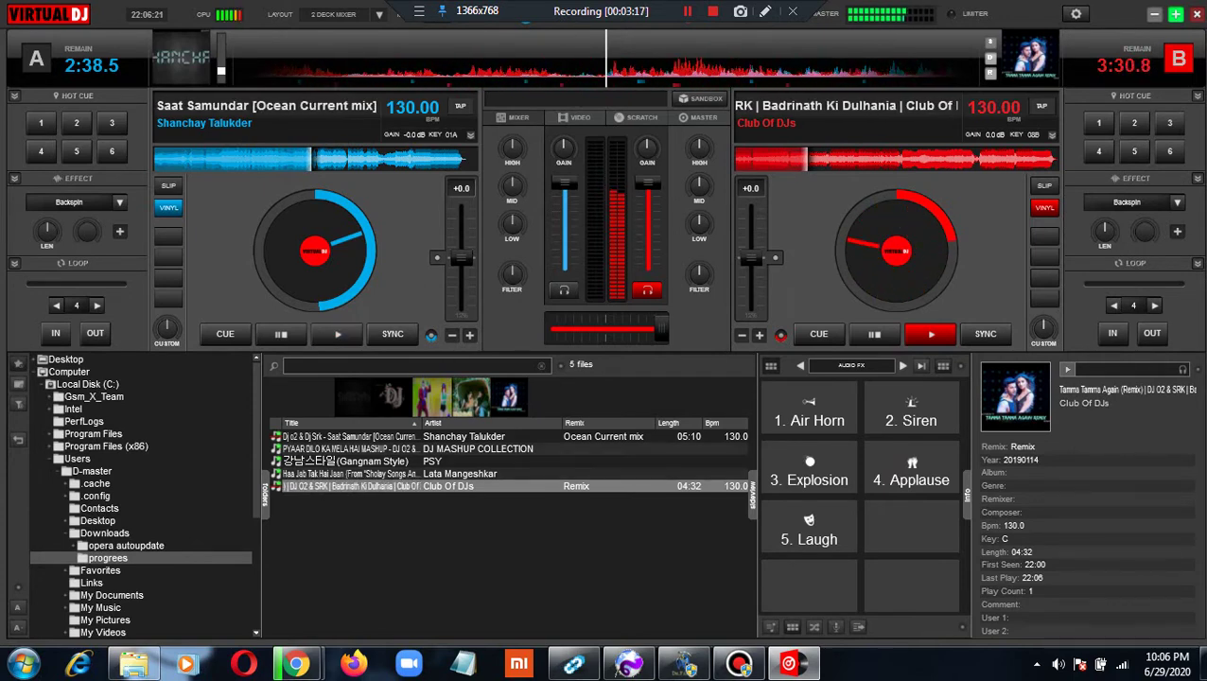
Load the PYAAR DILO KA MELA HAI mashup onto deck A and trigger the Explosion and Siren samples
{"action": "left_click_drag", "start_coordinate": [351, 448], "coordinate": [354, 248]}
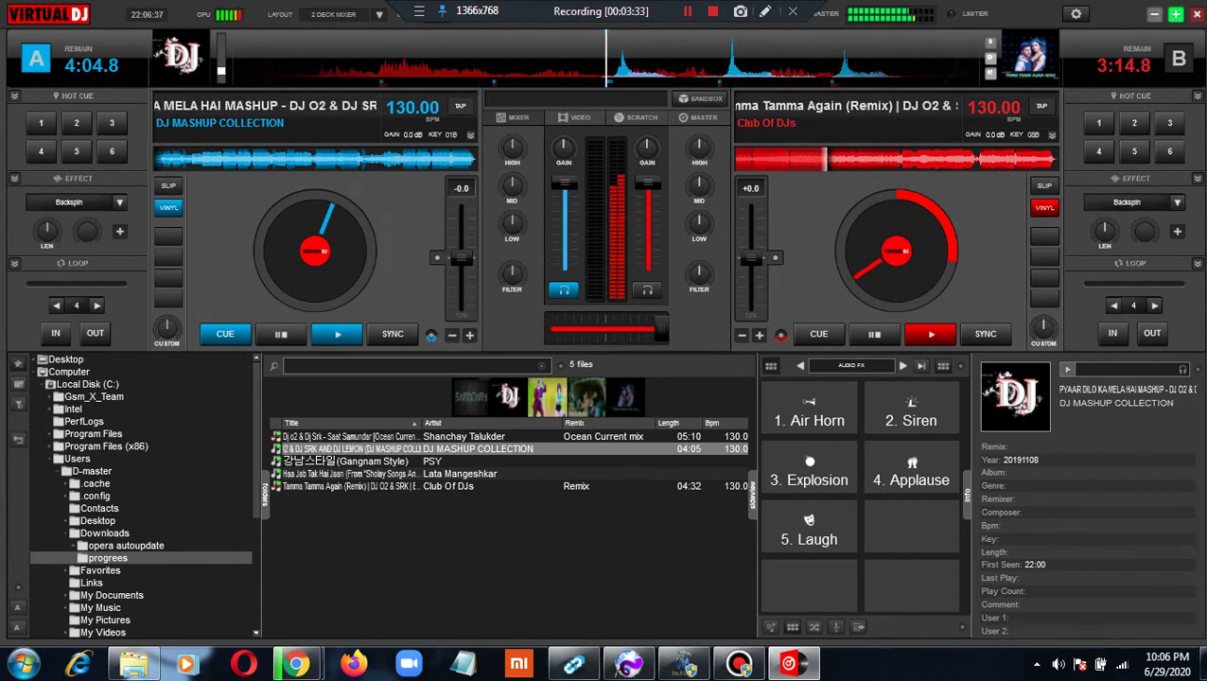
{"action": "key", "text": "3"}
{"action": "key", "text": "2"}
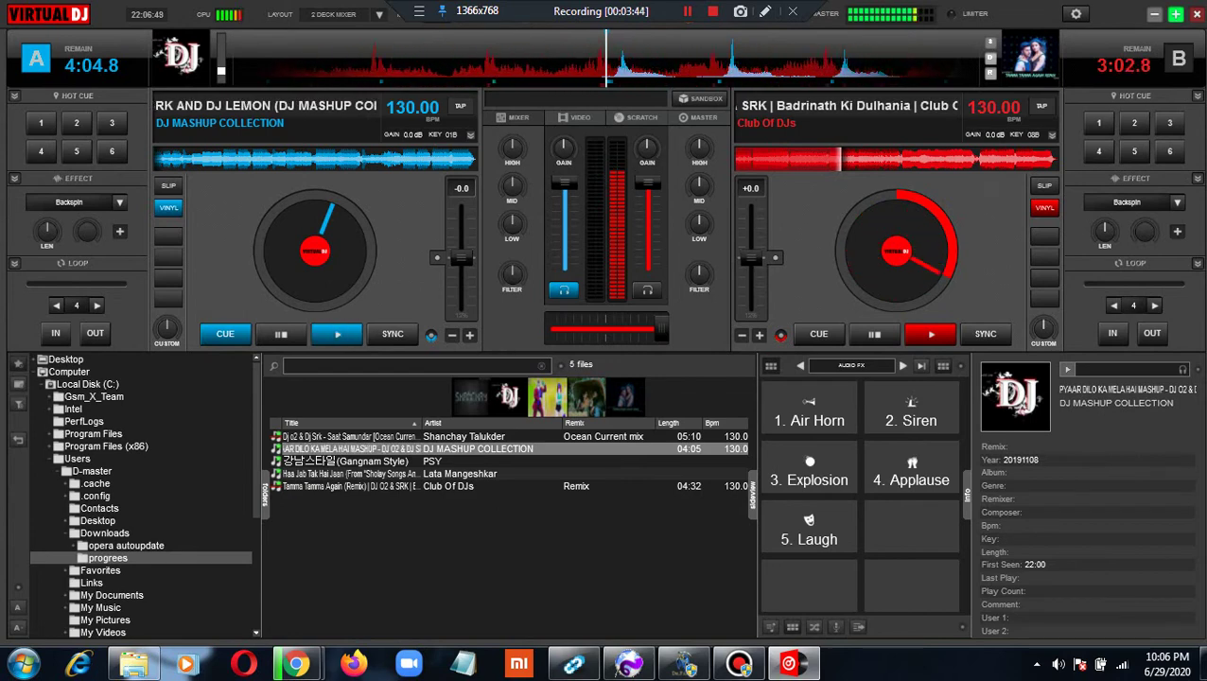
Trigger the Explosion, Siren and Air Horn samples over Tamma Tamma Again while deck A stays cued
{"action": "left_click", "coordinate": [808, 468]}
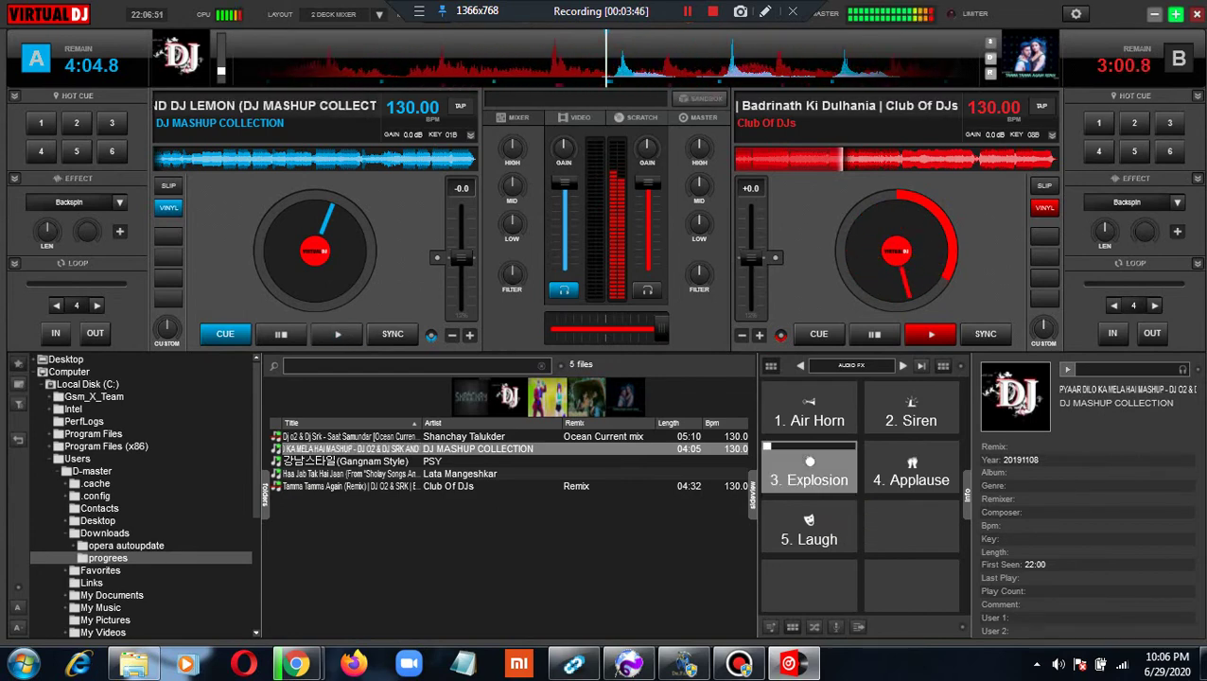
{"action": "left_click", "coordinate": [910, 407]}
{"action": "left_click", "coordinate": [910, 407]}
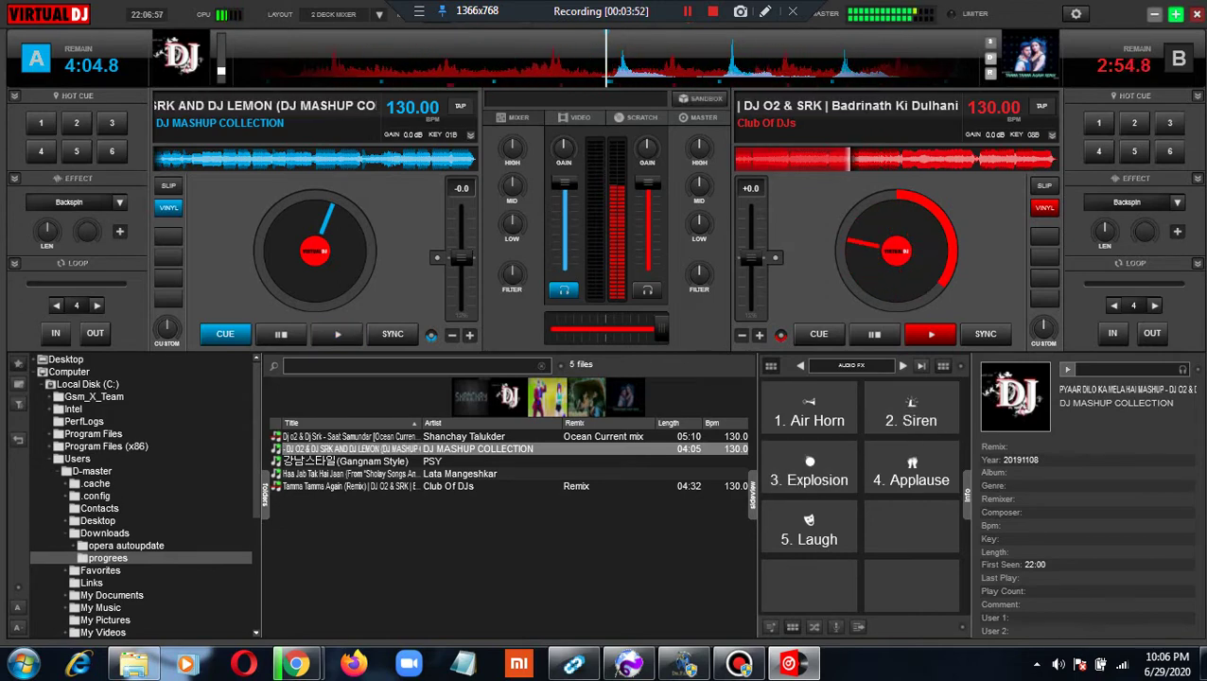
{"action": "left_click", "coordinate": [808, 408]}
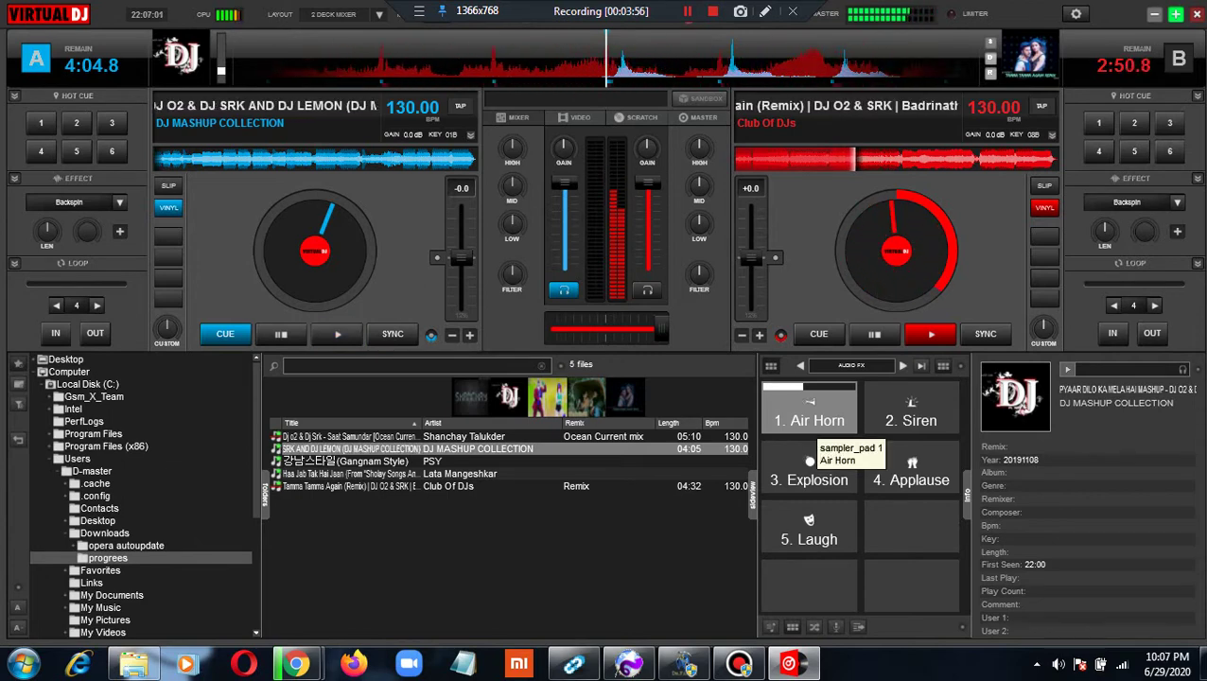
{"action": "left_click", "coordinate": [811, 469]}
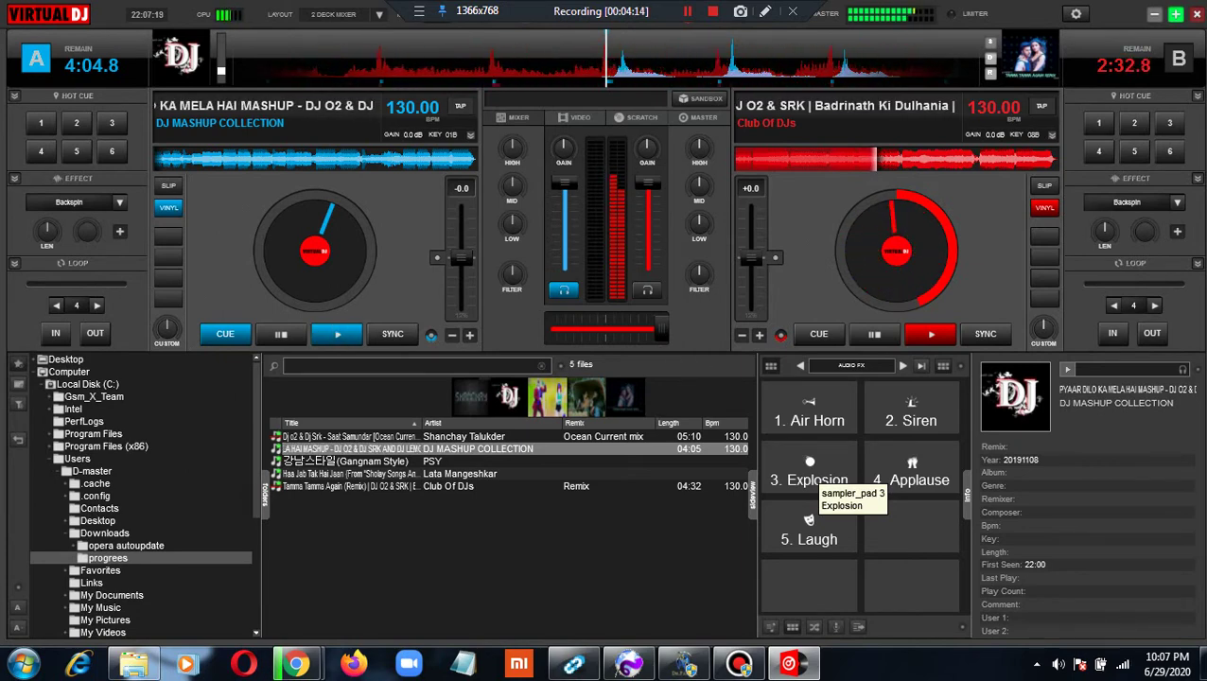
{"action": "left_click", "coordinate": [811, 472]}
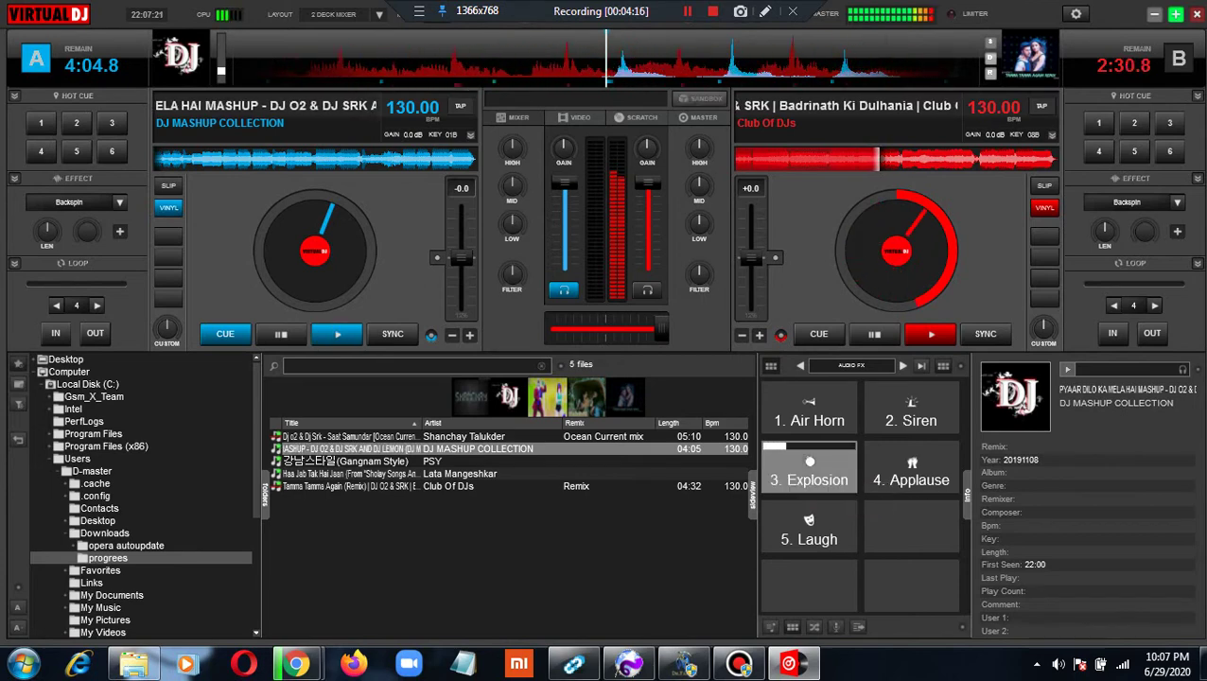
{"action": "left_click", "coordinate": [911, 417]}
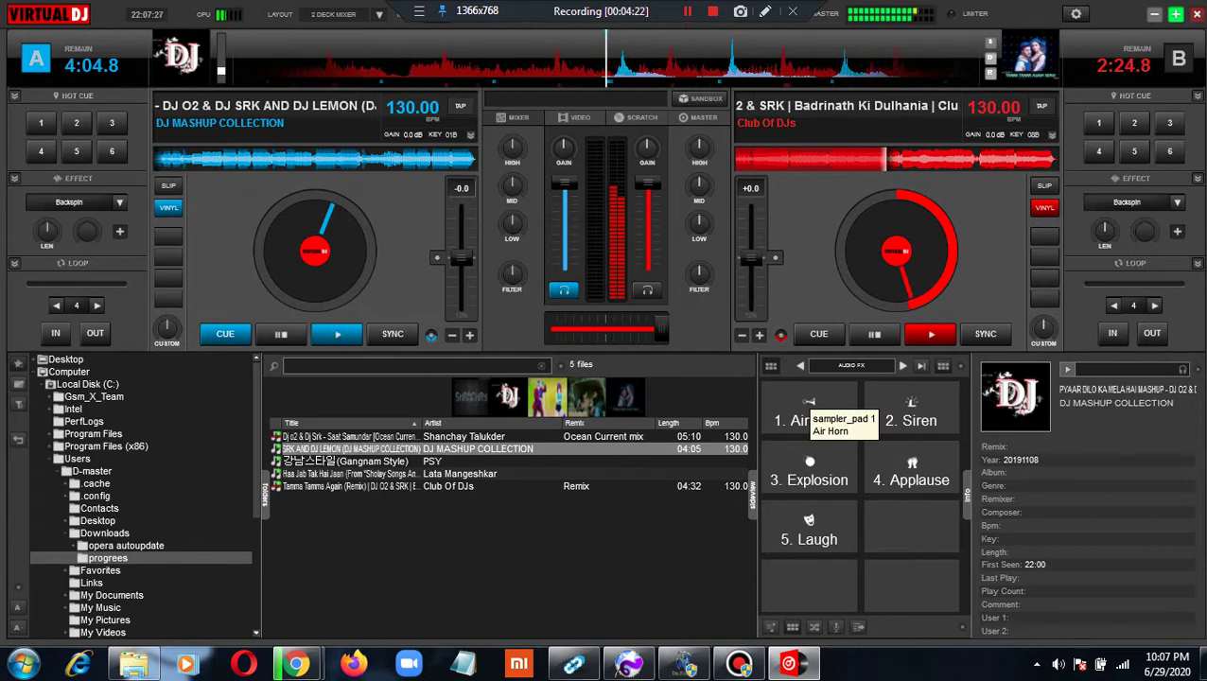
Switch the sampler to the Instruments bank and trigger the Kick sample
{"action": "left_click", "coordinate": [902, 365]}
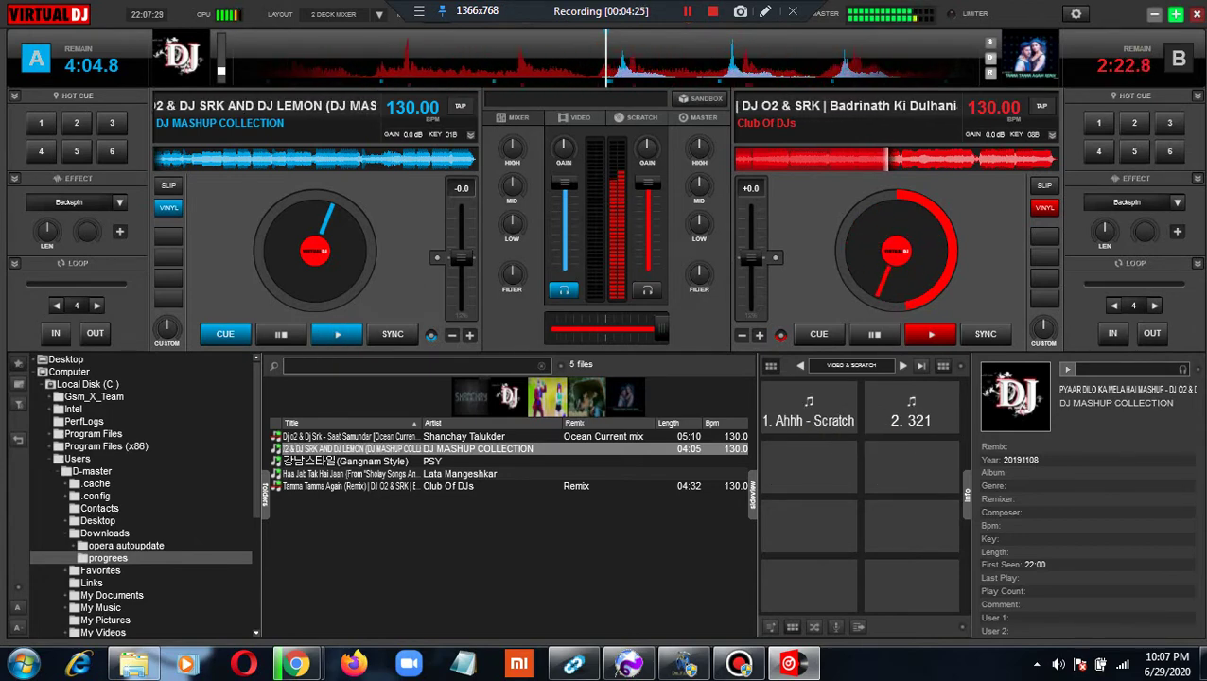
{"action": "left_click", "coordinate": [902, 365]}
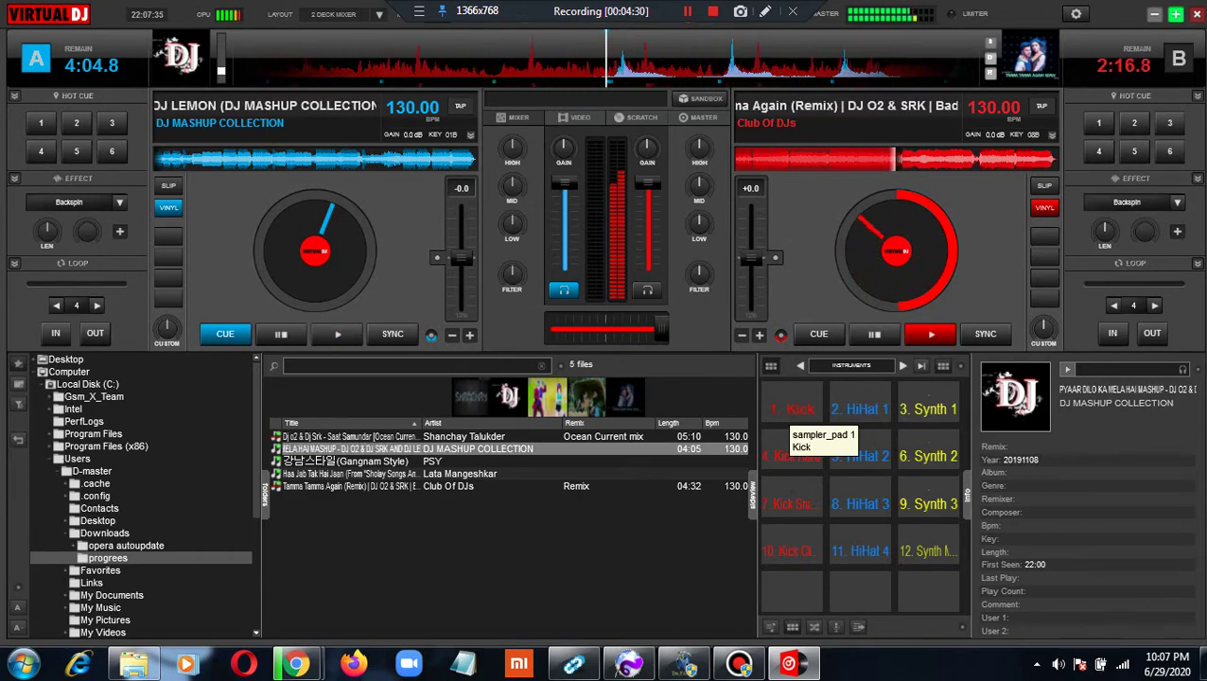
{"action": "left_click", "coordinate": [793, 412]}
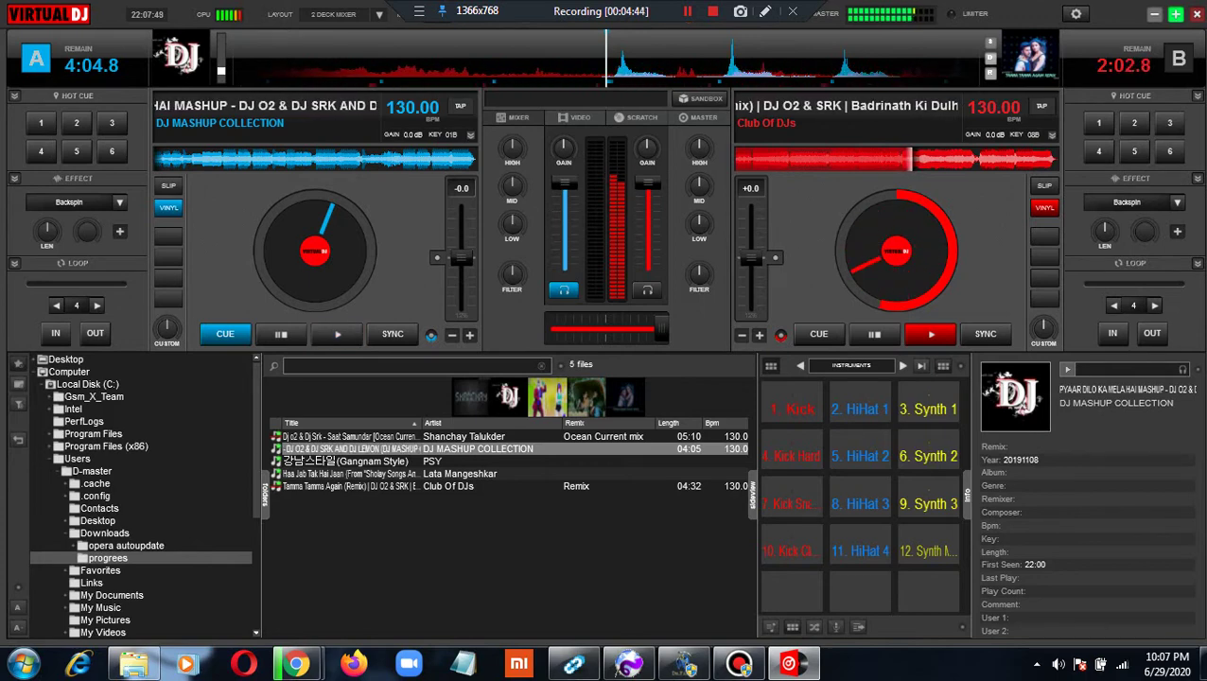
{"action": "key", "text": "1"}
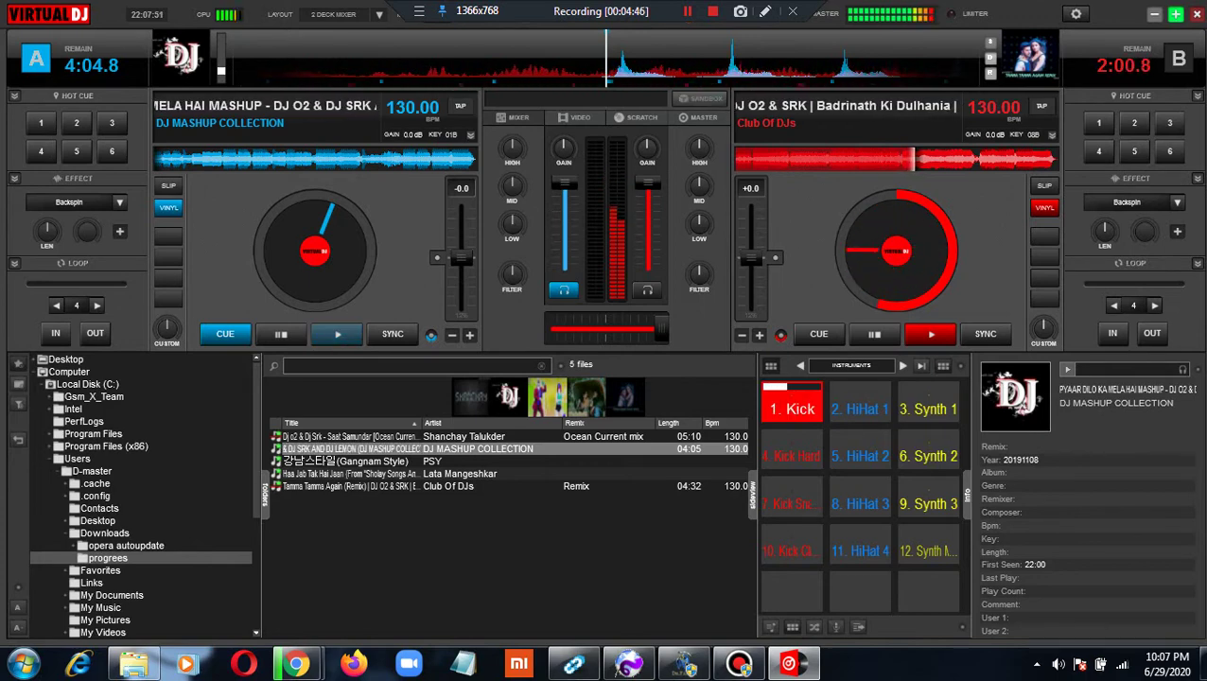
Start the mashup on deck A and move the crossfader fully over to deck A
{"action": "key", "text": "space"}
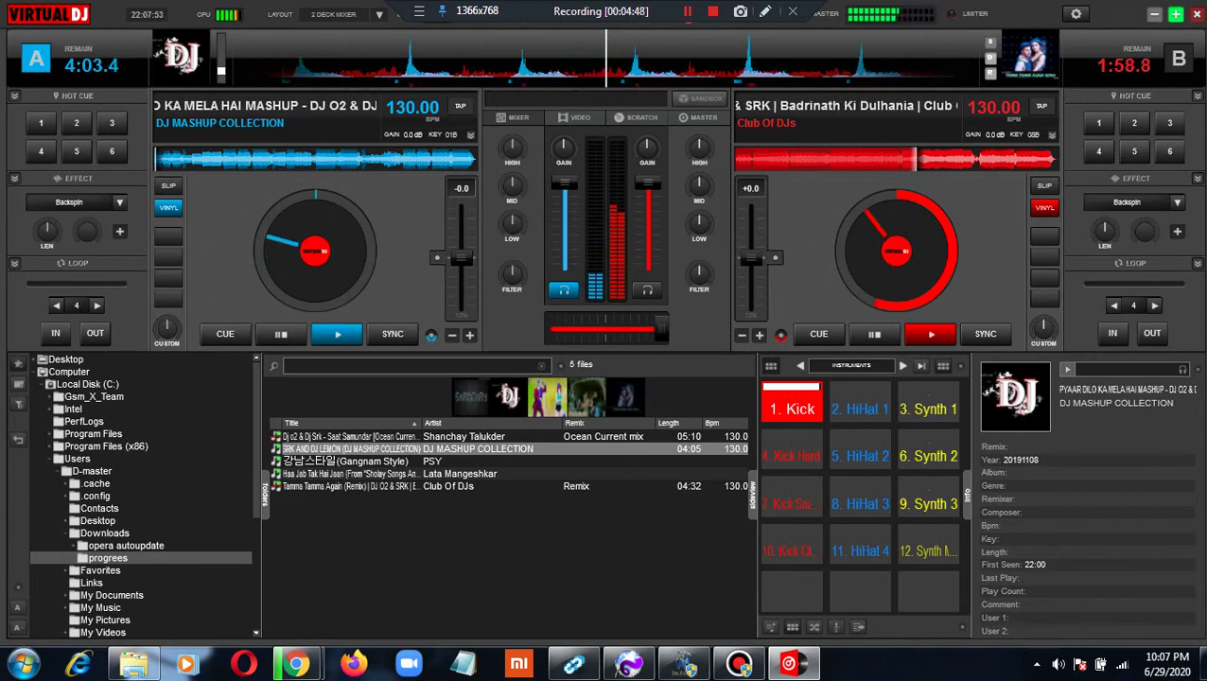
{"action": "key", "text": "shift+Left"}
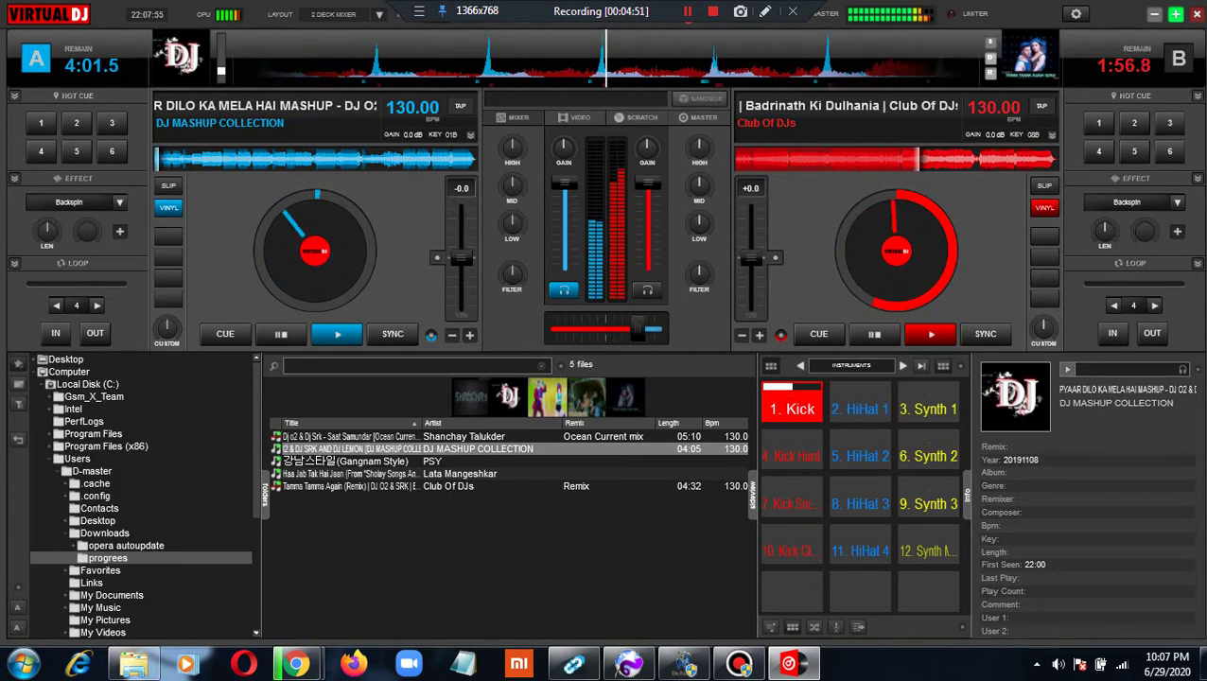
{"action": "left_click_drag", "start_coordinate": [637, 329], "coordinate": [551, 329]}
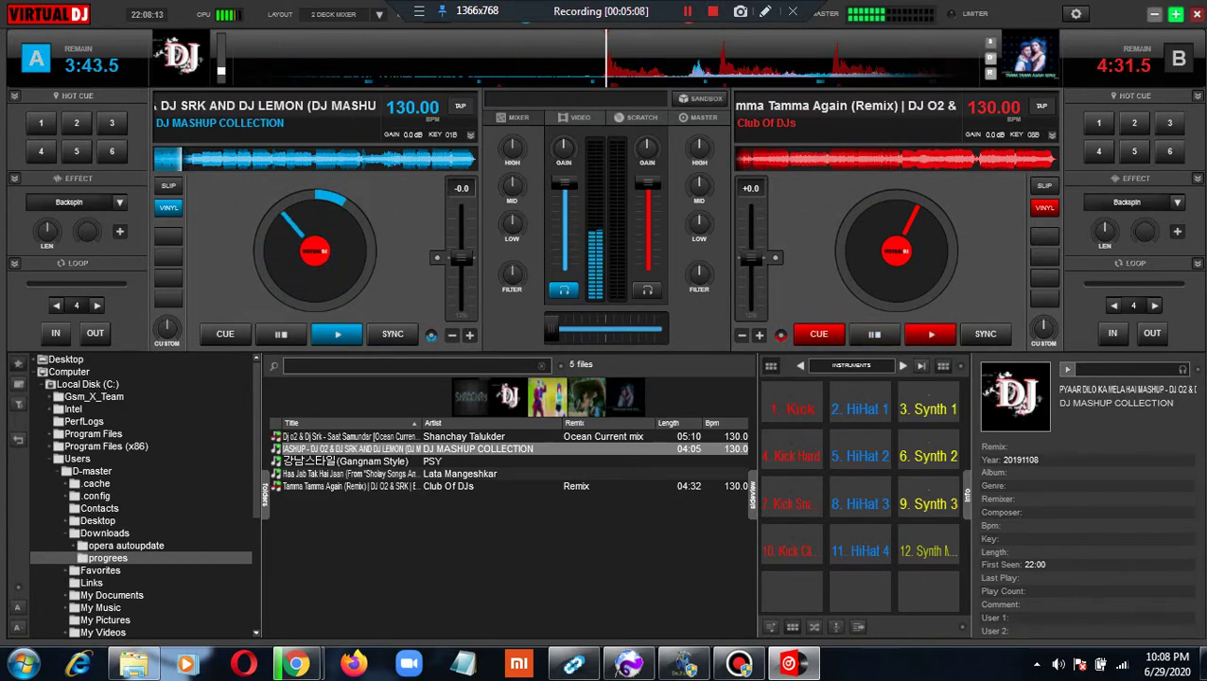
Return the sampler to the Audio FX bank and trigger Explosion, Siren and Air Horn over the deck A mashup
{"action": "left_click", "coordinate": [800, 365]}
{"action": "left_click", "coordinate": [800, 365]}
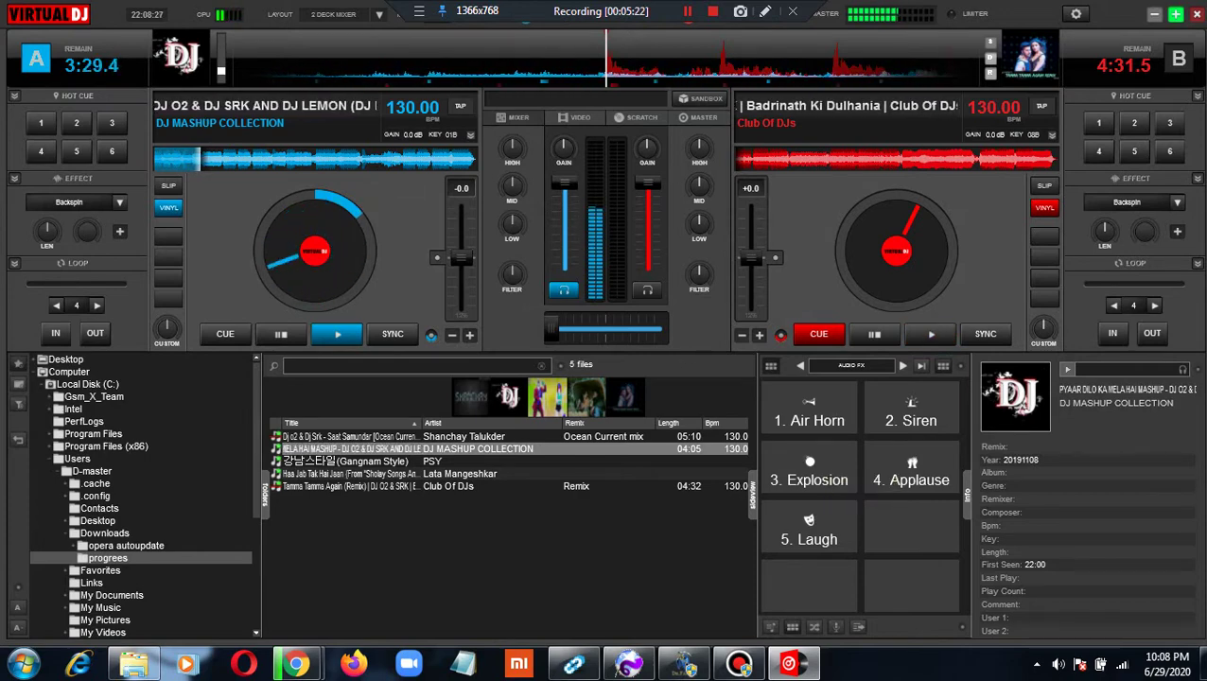
{"action": "left_click", "coordinate": [810, 467]}
{"action": "left_click", "coordinate": [910, 407]}
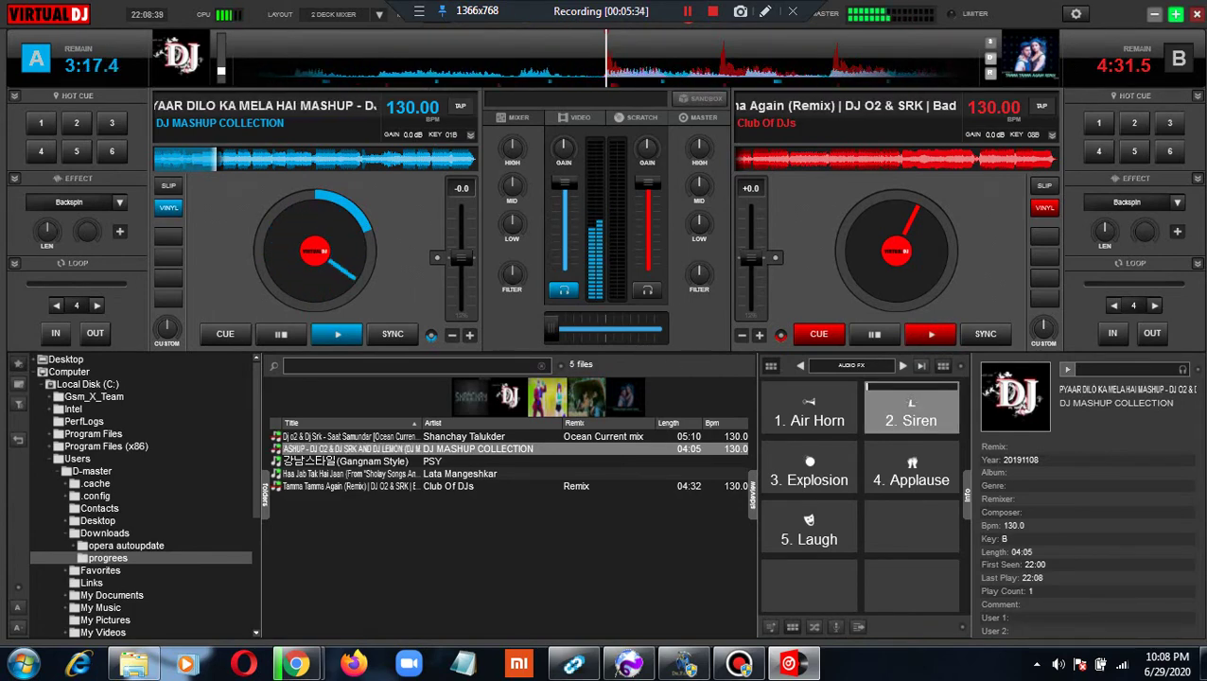
{"action": "key", "text": "1"}
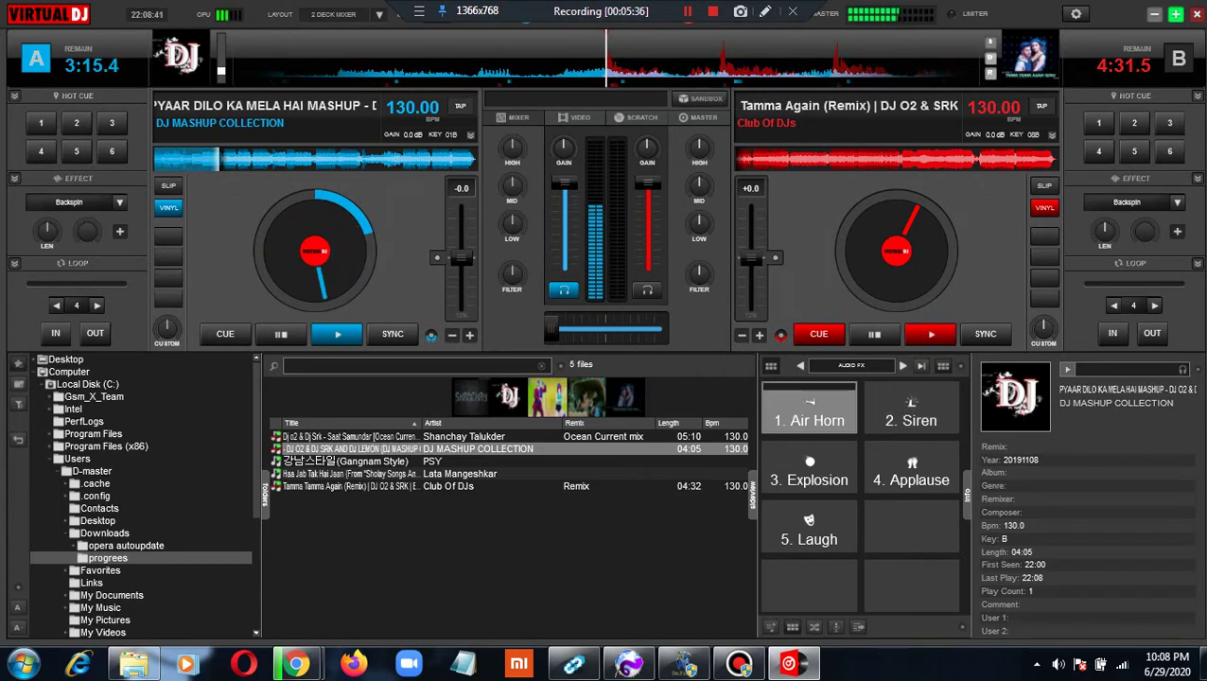
{"action": "left_click", "coordinate": [809, 467]}
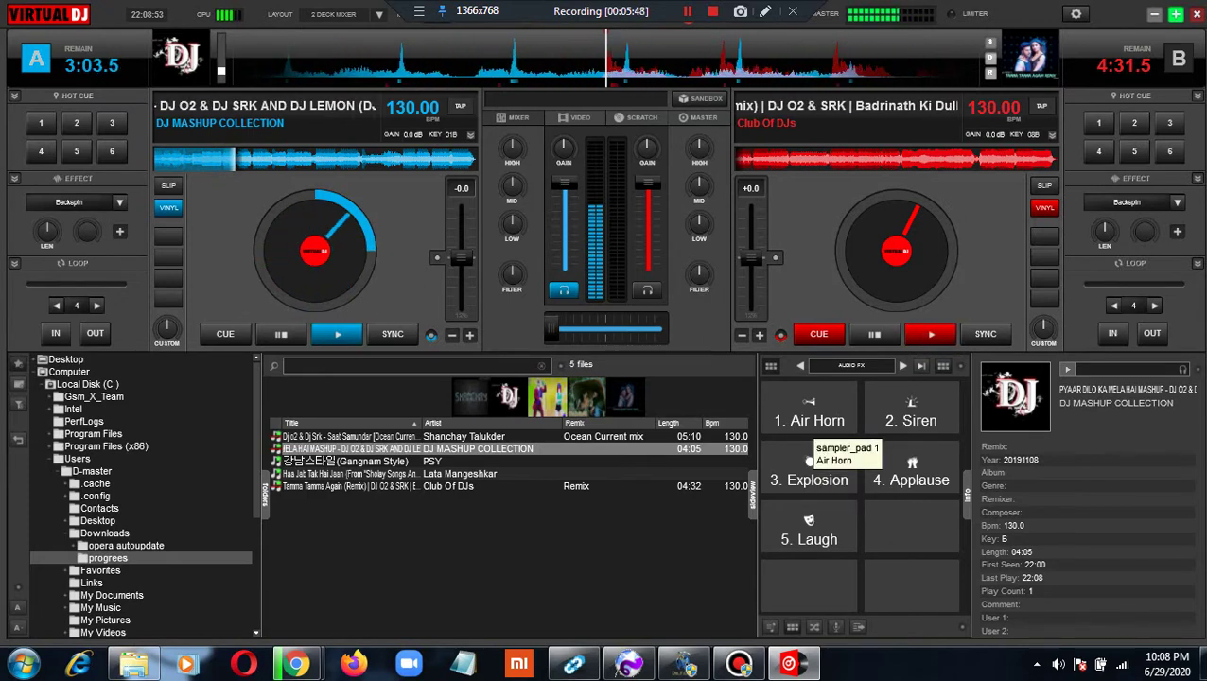
{"action": "left_click", "coordinate": [810, 422]}
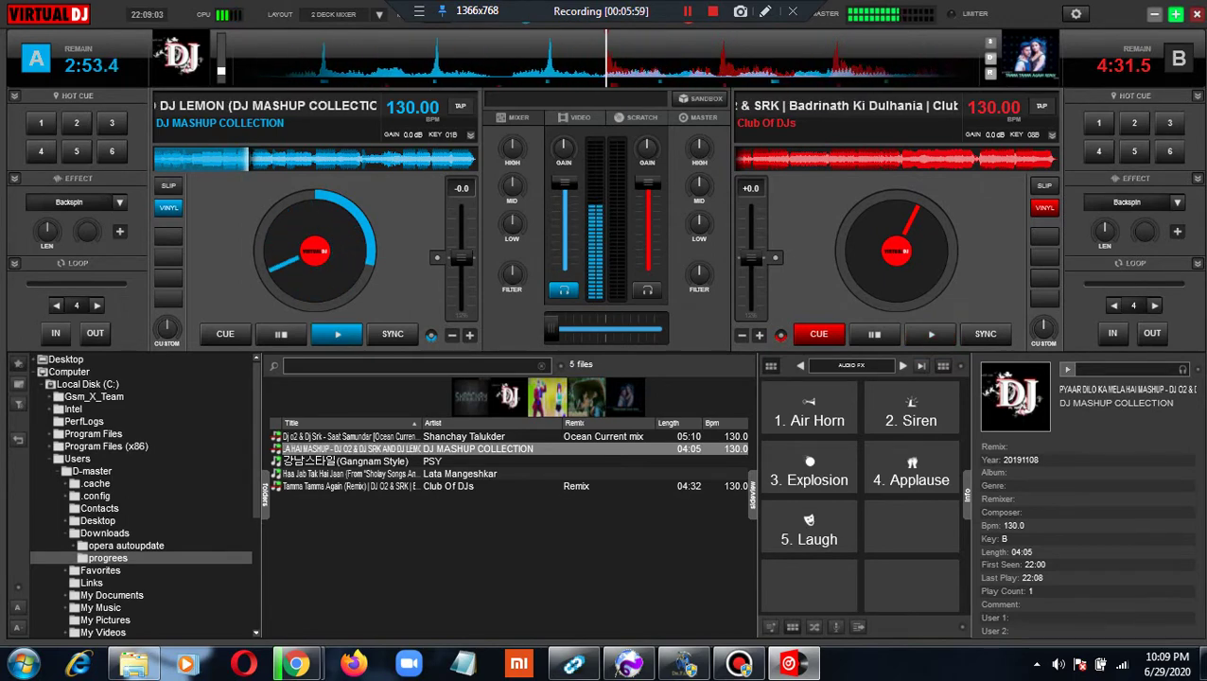
Load Haa Jab Tak Hai Jaan onto deck B and trigger the Explosion and Siren samples over the deck A mashup
{"action": "left_click", "coordinate": [809, 463]}
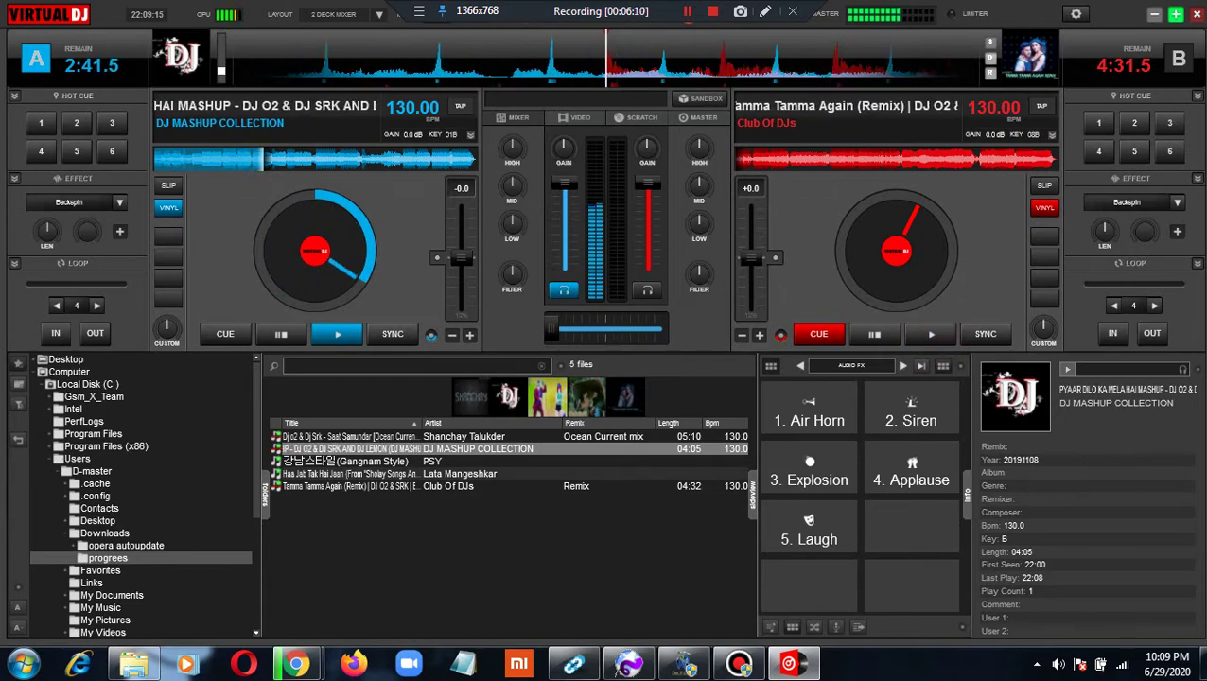
{"action": "left_click_drag", "start_coordinate": [378, 473], "coordinate": [894, 255]}
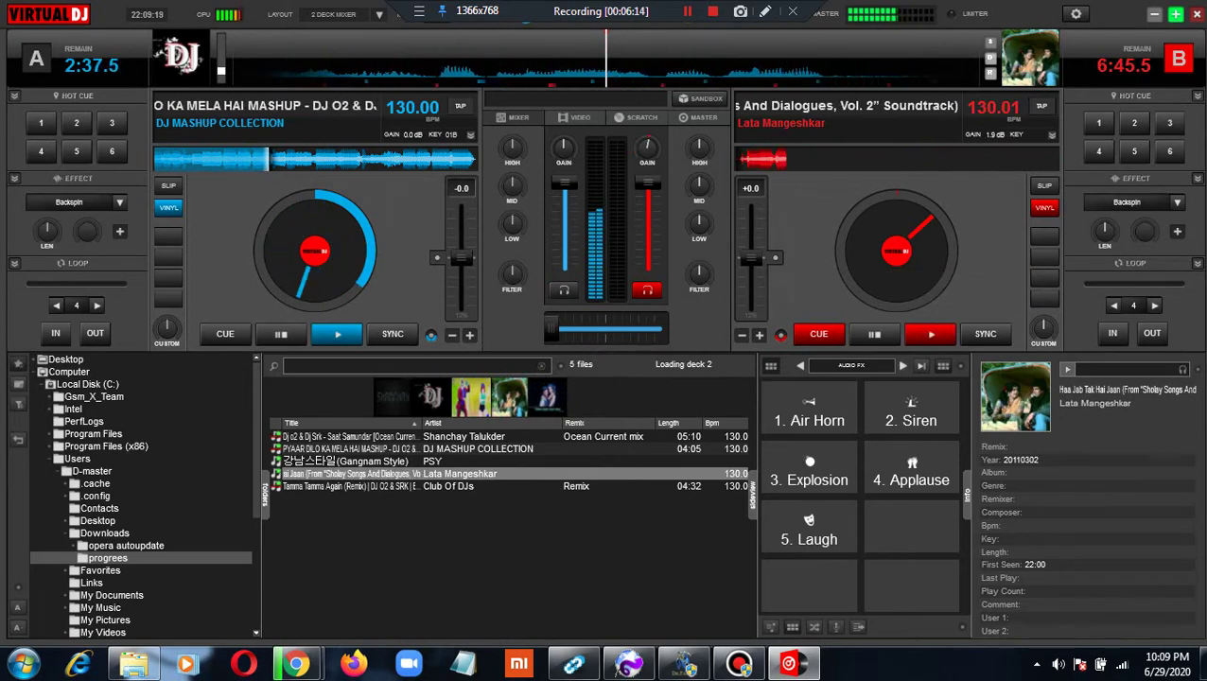
{"action": "key", "text": "3"}
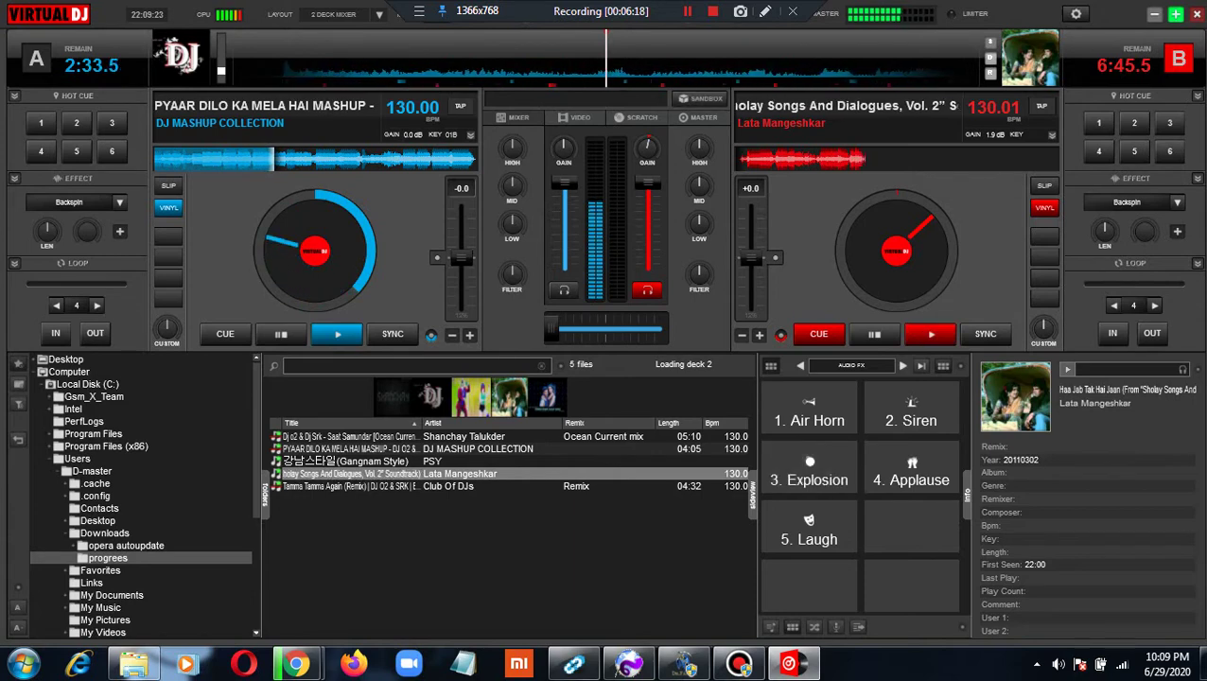
{"action": "key", "text": "2"}
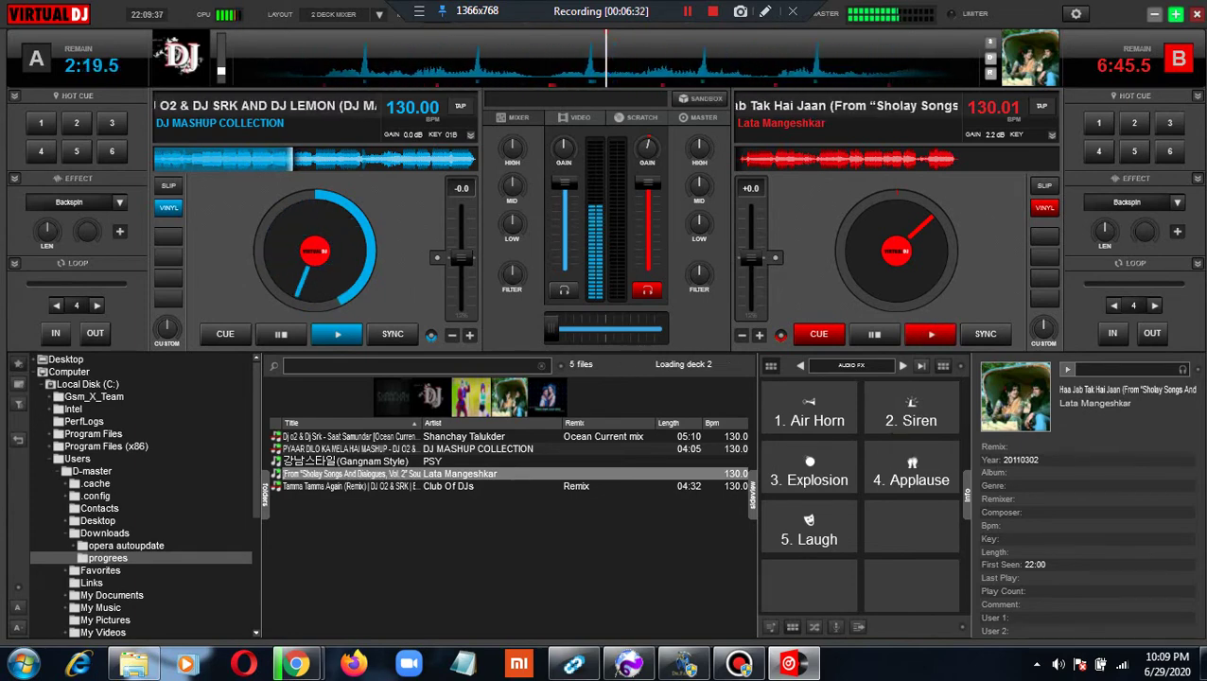
Switch the sampler to the Instruments bank and play the Kick sample over the mashup
{"action": "scroll", "coordinate": [910, 416], "scroll_direction": "down", "scroll_amount": 2}
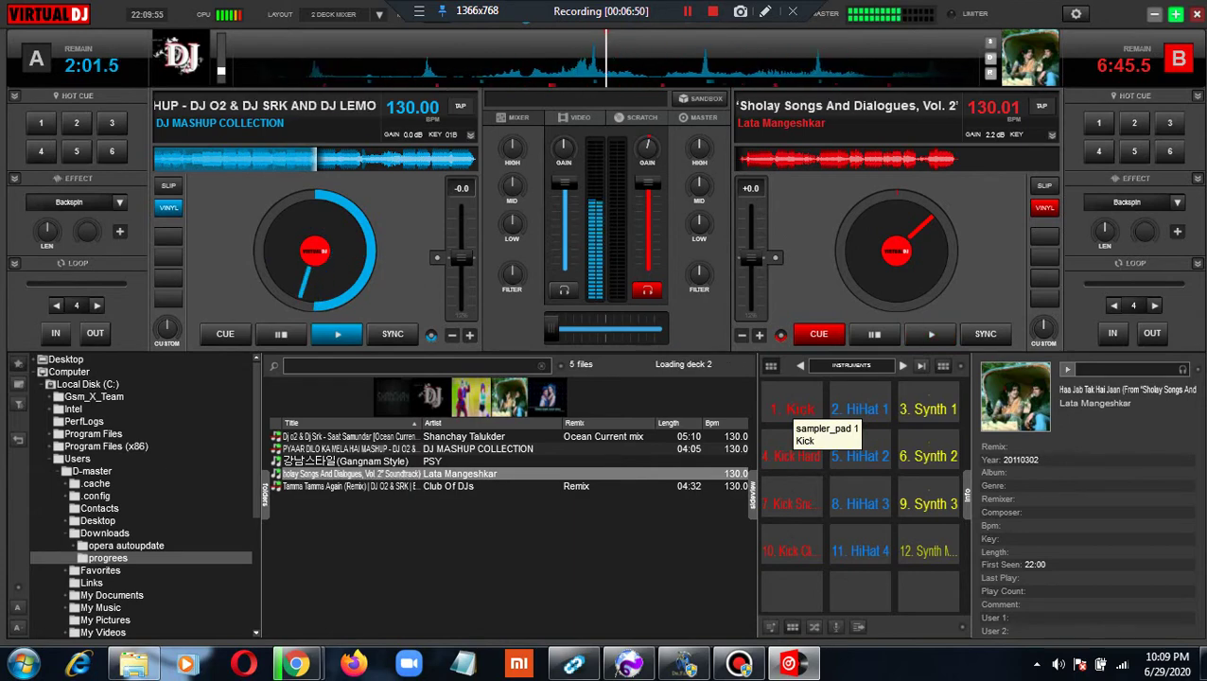
{"action": "left_click", "coordinate": [792, 411]}
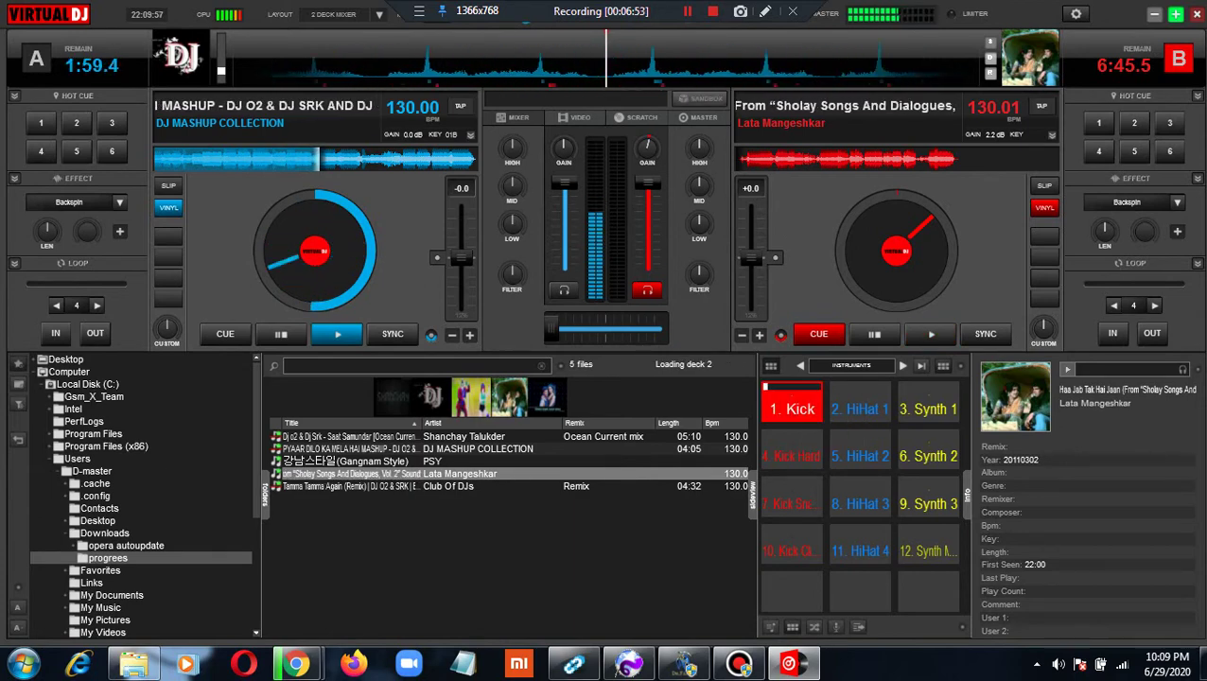
Start Haa Jab Tak Hai Jaan with the crossfader fully over to deck B, and stop deck A at its cue point
{"action": "left_click", "coordinate": [931, 334]}
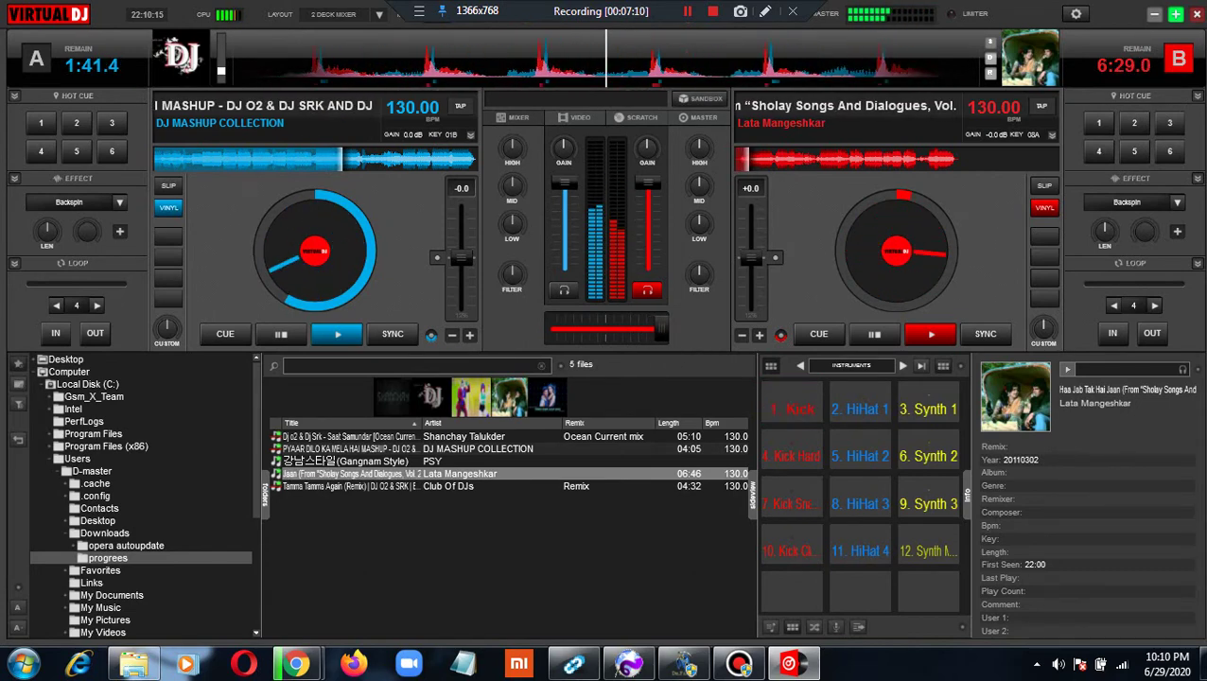
{"action": "key", "text": "space"}
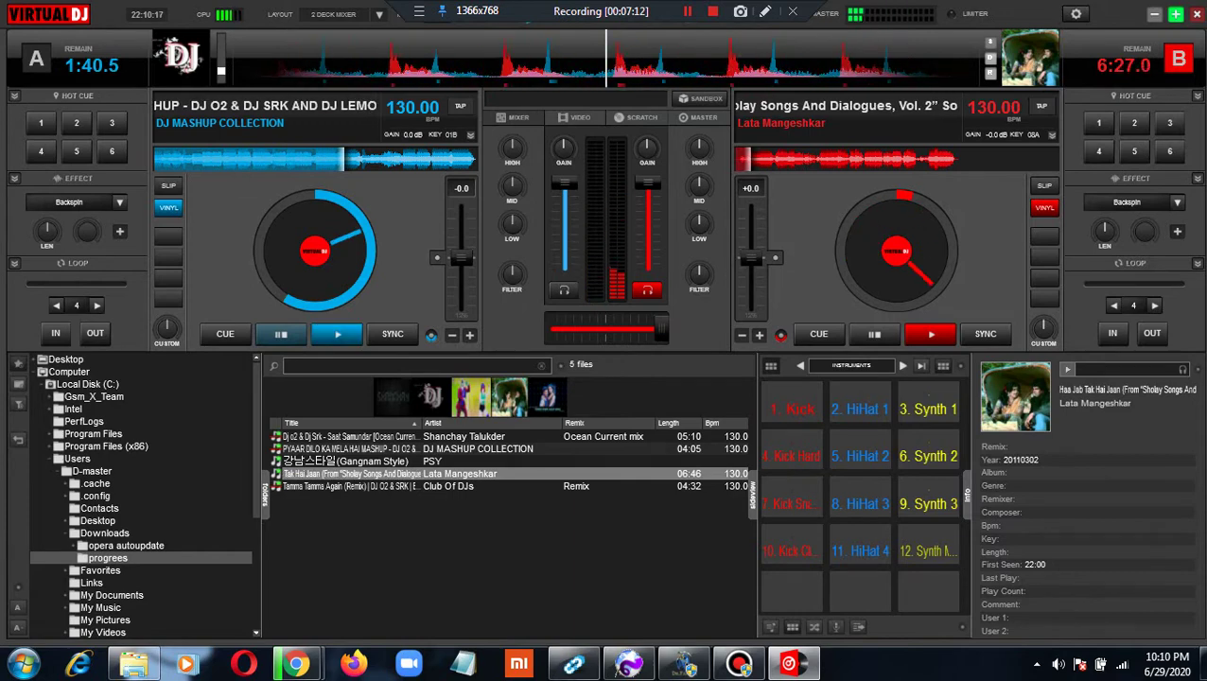
{"action": "key", "text": "space"}
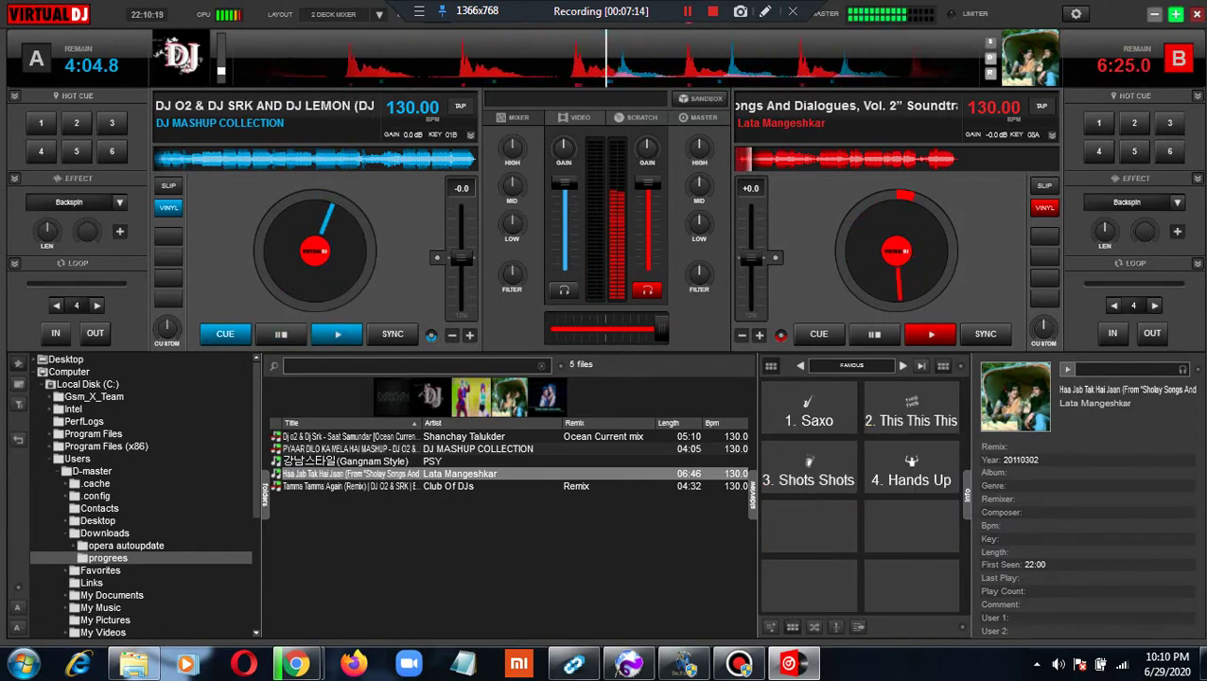
Set the sampler to the Audio FX bank and trigger Explosion, Siren and Air Horn over the deck B track
{"action": "left_click", "coordinate": [902, 365]}
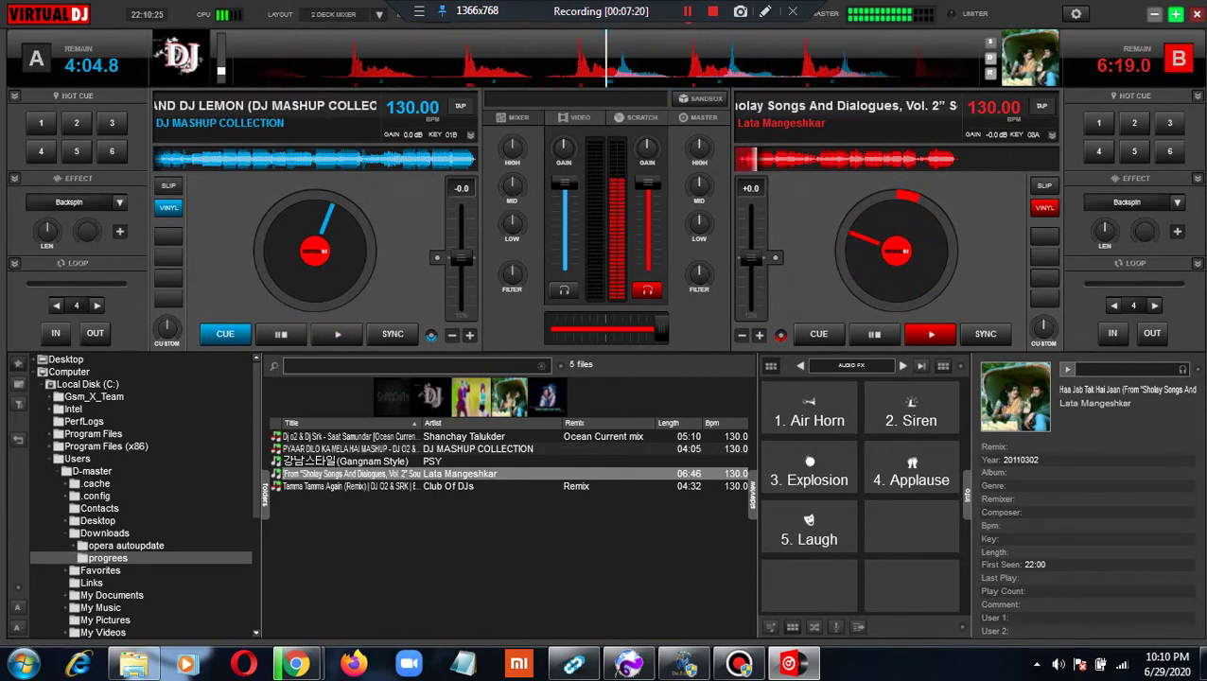
{"action": "left_click", "coordinate": [811, 478]}
{"action": "left_click", "coordinate": [894, 423]}
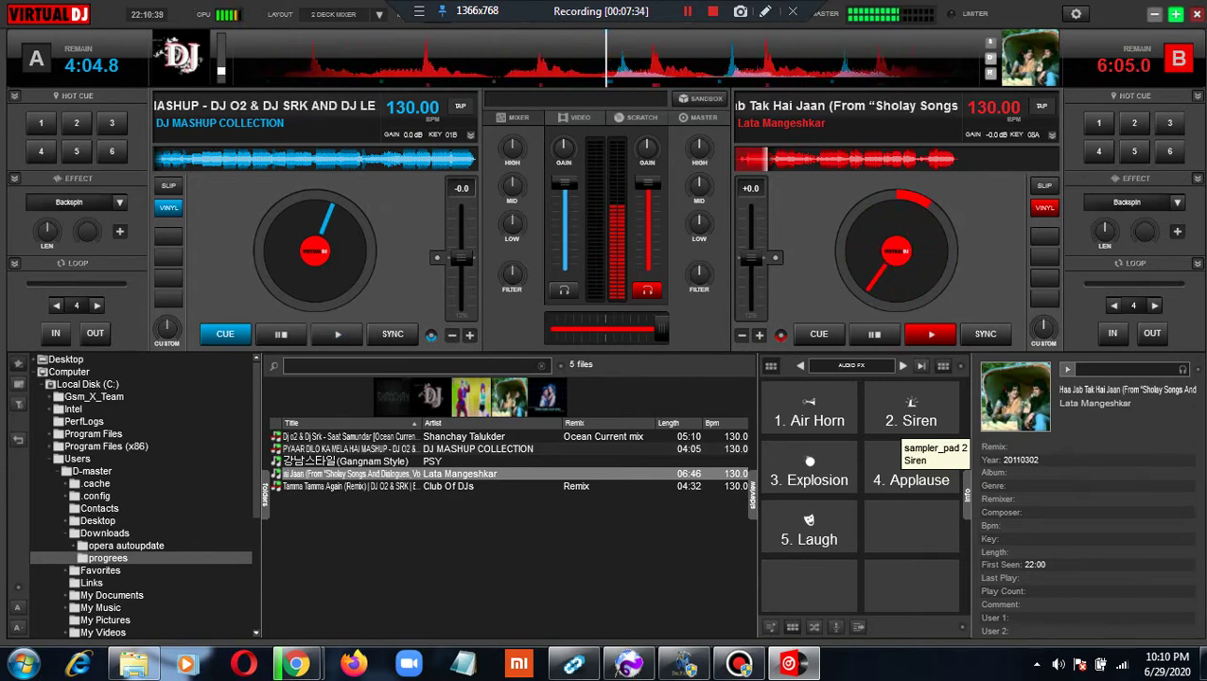
{"action": "left_click", "coordinate": [808, 408]}
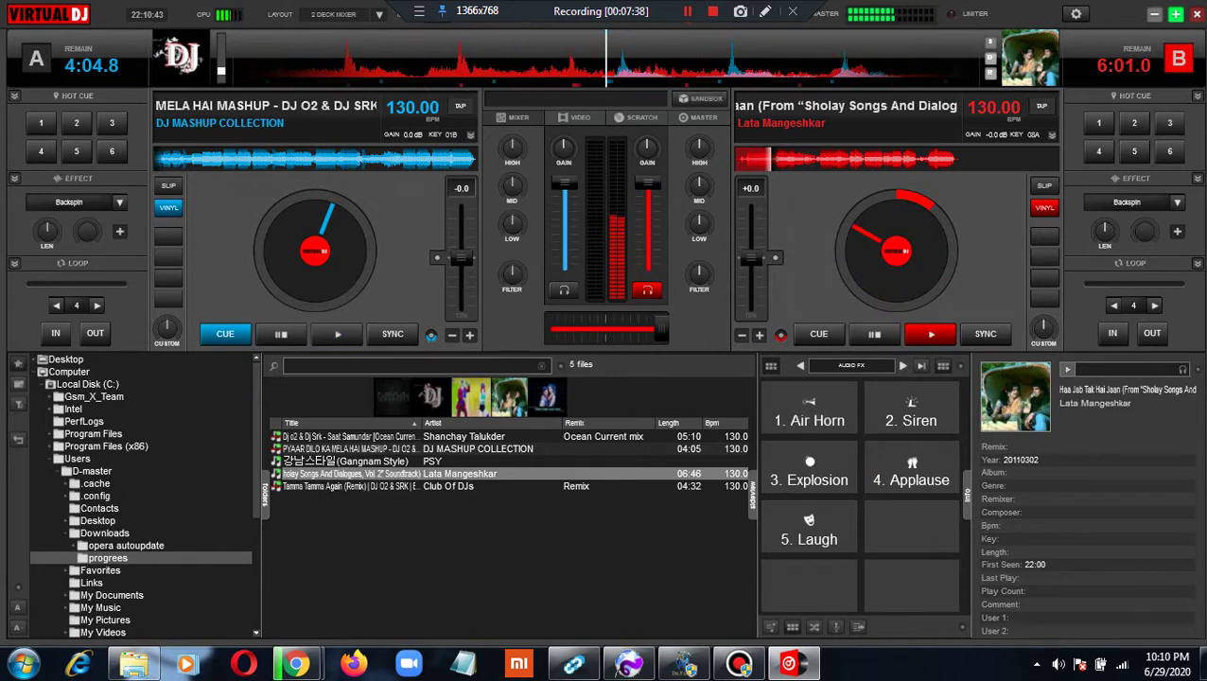
{"action": "left_click", "coordinate": [808, 467]}
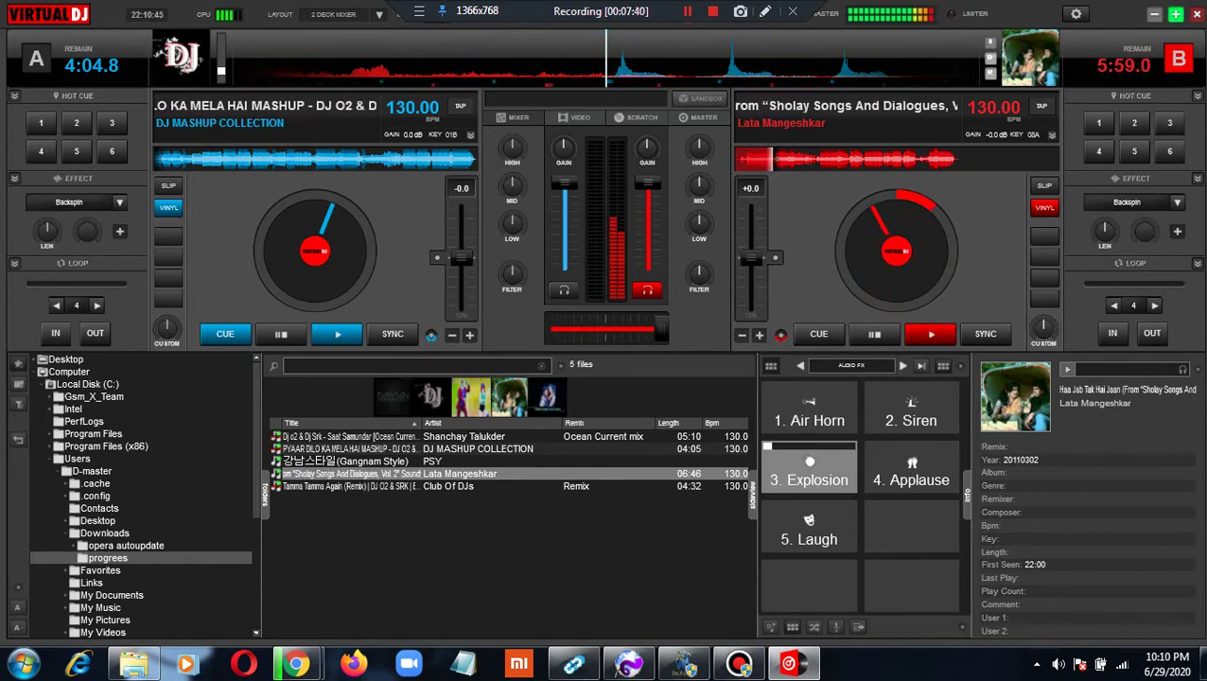
{"action": "left_click", "coordinate": [910, 408]}
{"action": "left_click", "coordinate": [910, 408]}
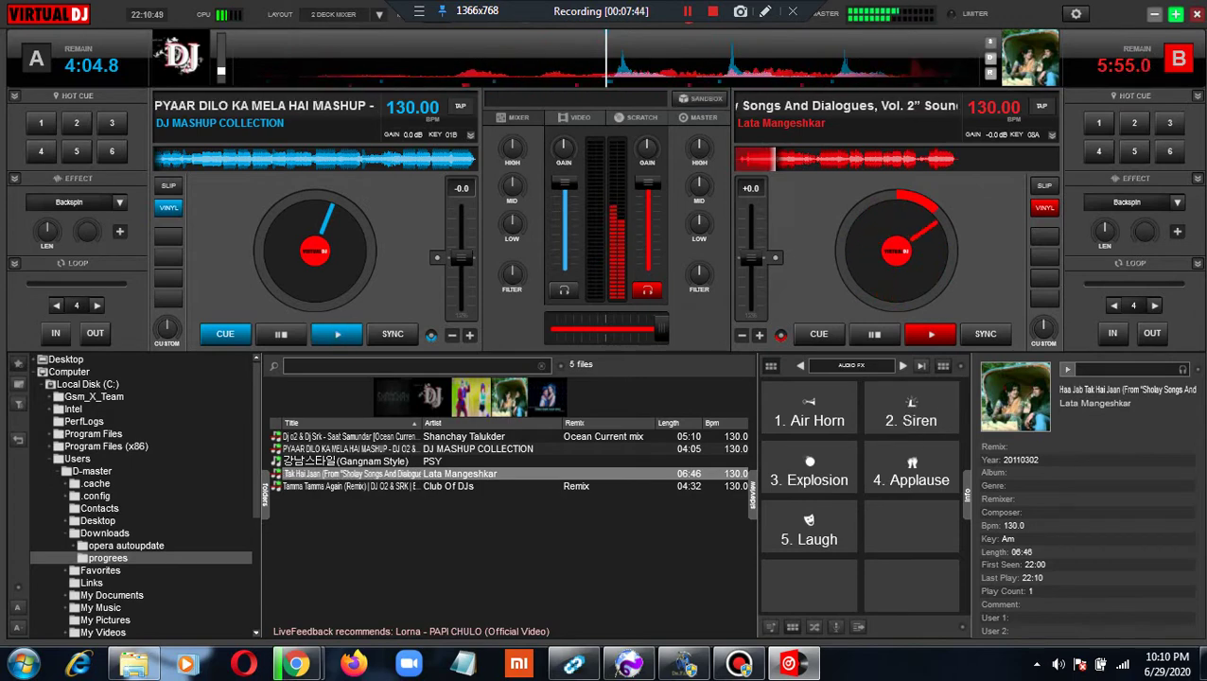
{"action": "left_click", "coordinate": [809, 463]}
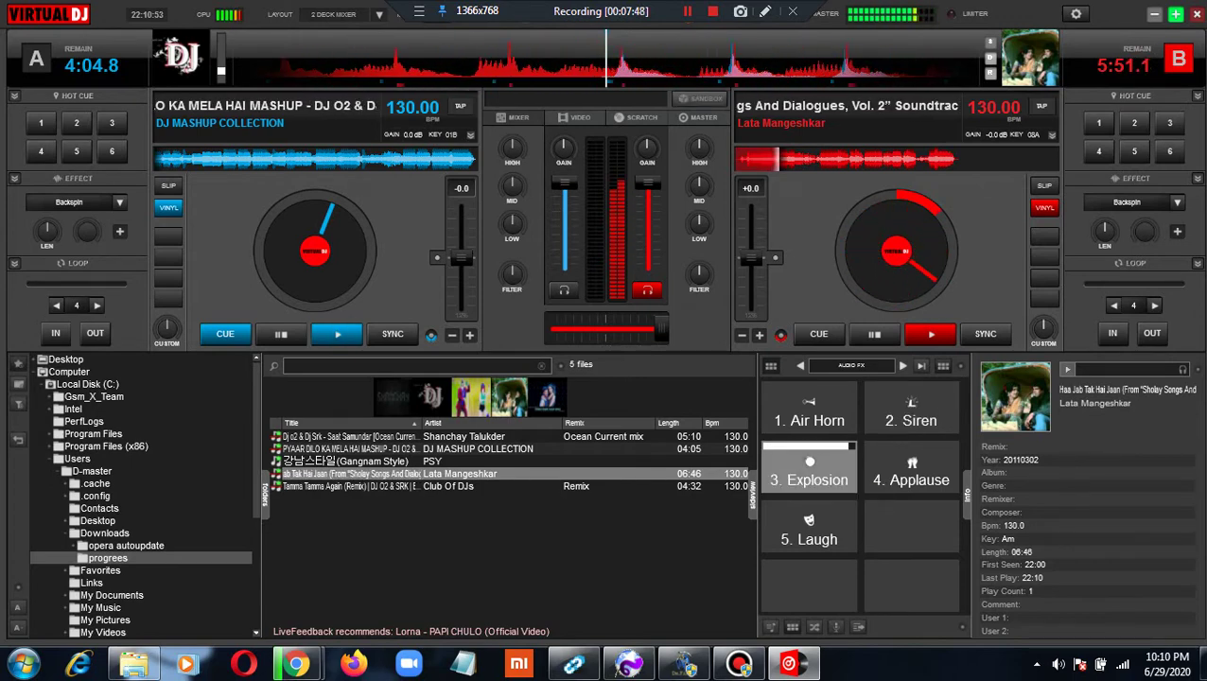
Load Gangnam Style onto deck A and trigger the Explosion sample while deck B keeps playing
{"action": "left_click", "coordinate": [338, 334]}
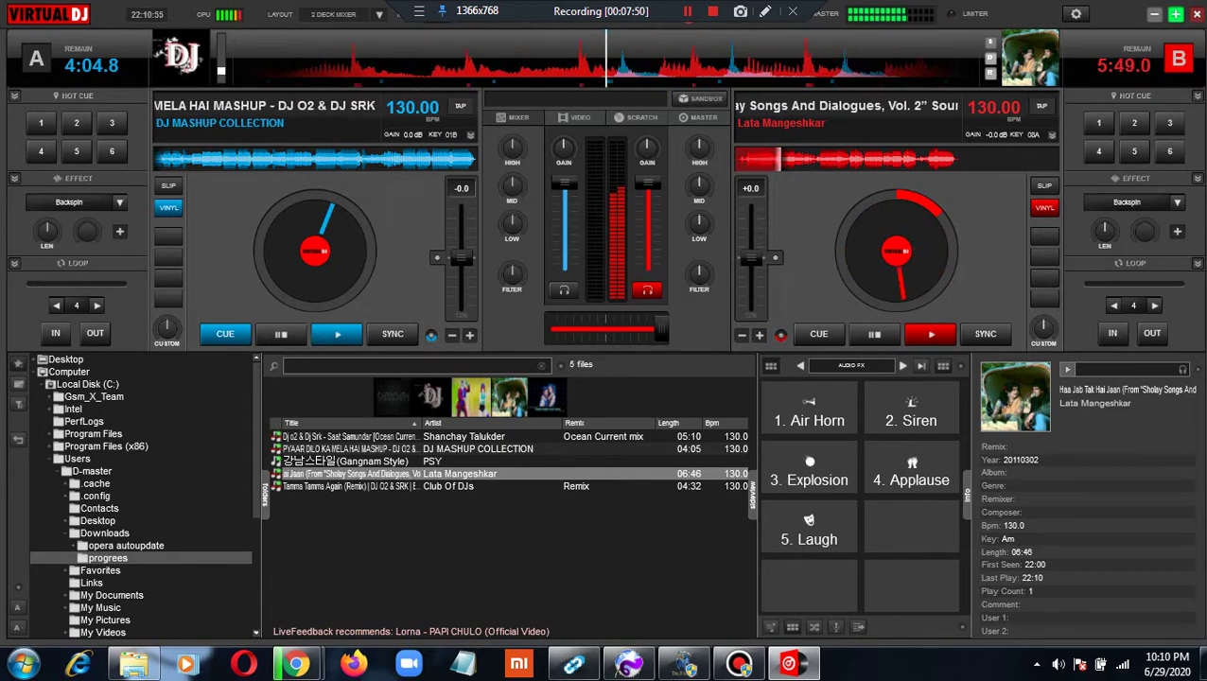
{"action": "left_click_drag", "start_coordinate": [345, 461], "coordinate": [350, 245]}
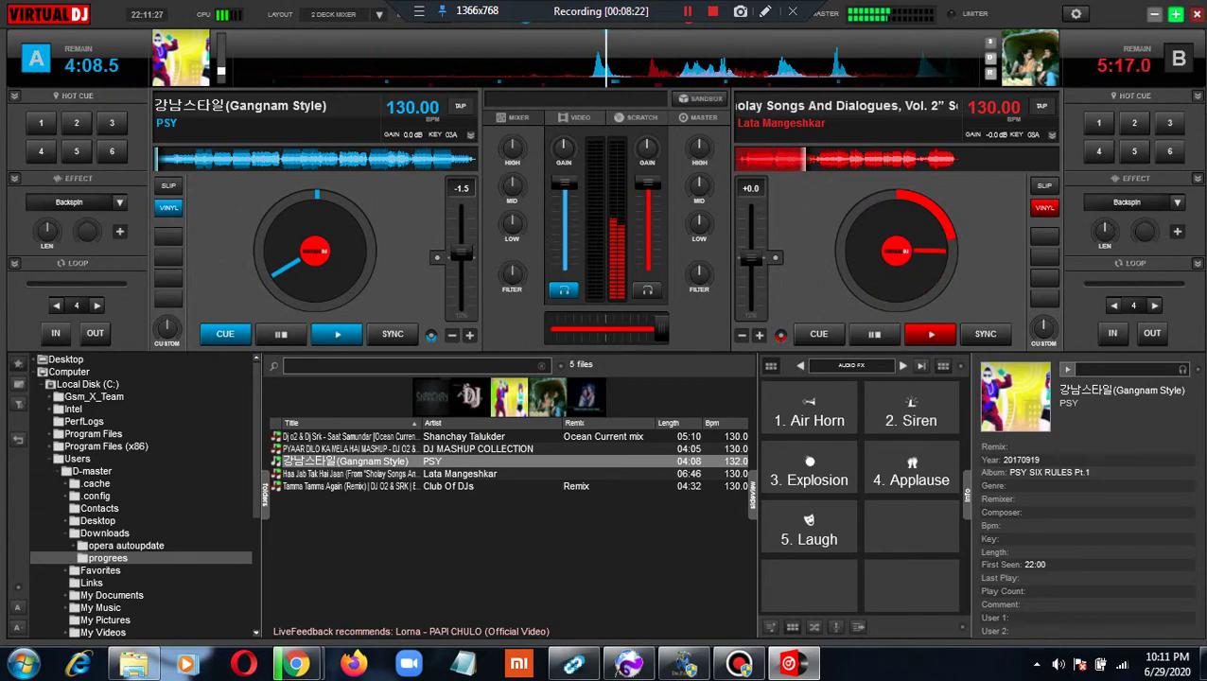
{"action": "key", "text": "3"}
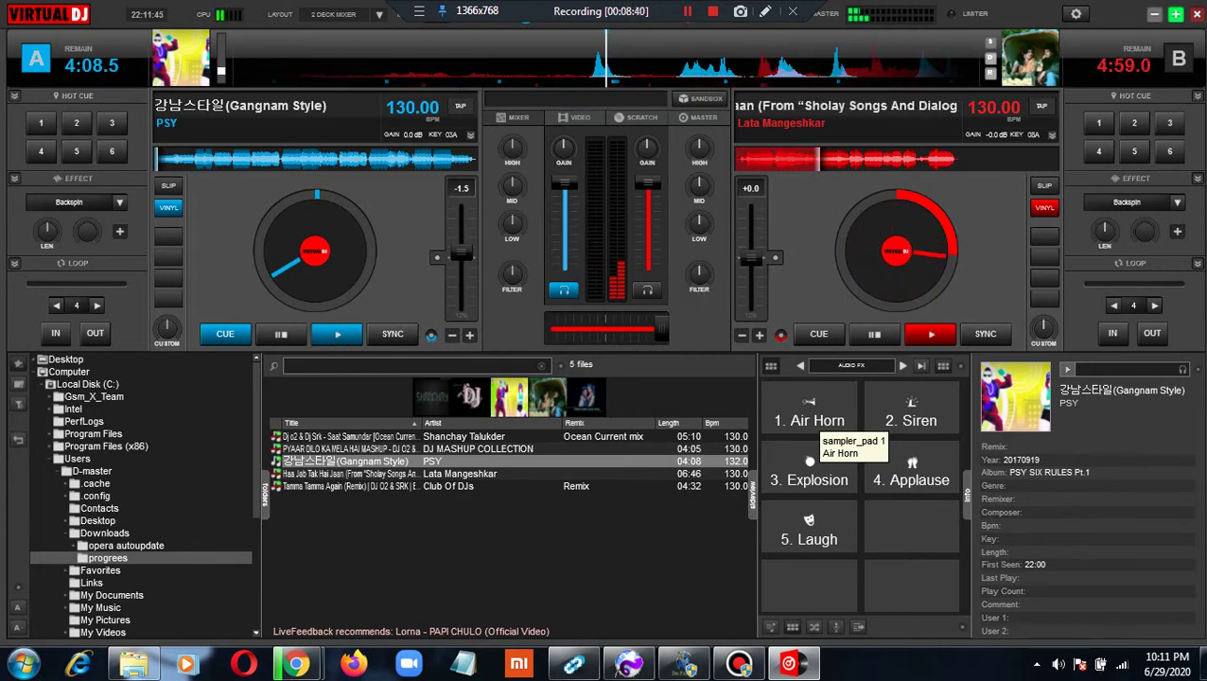
{"action": "left_click", "coordinate": [806, 470]}
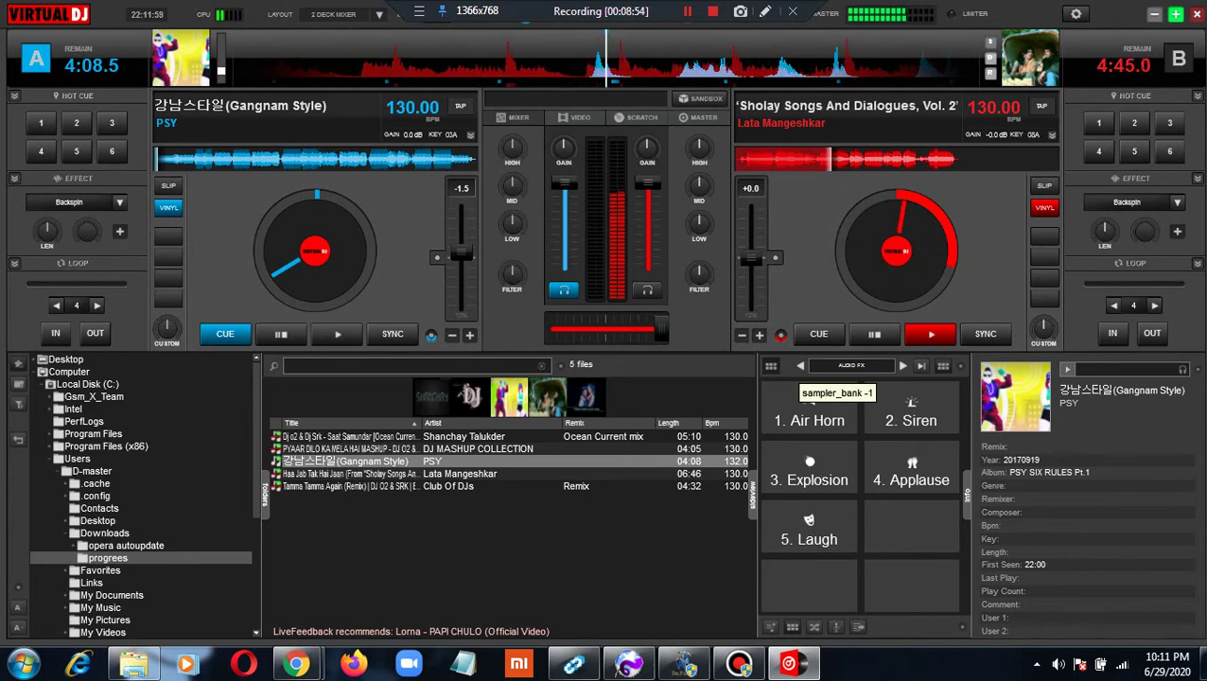
Change the sampler to the Instruments bank and trigger the Kick sample over deck B
{"action": "left_click", "coordinate": [800, 365]}
{"action": "left_click", "coordinate": [800, 365]}
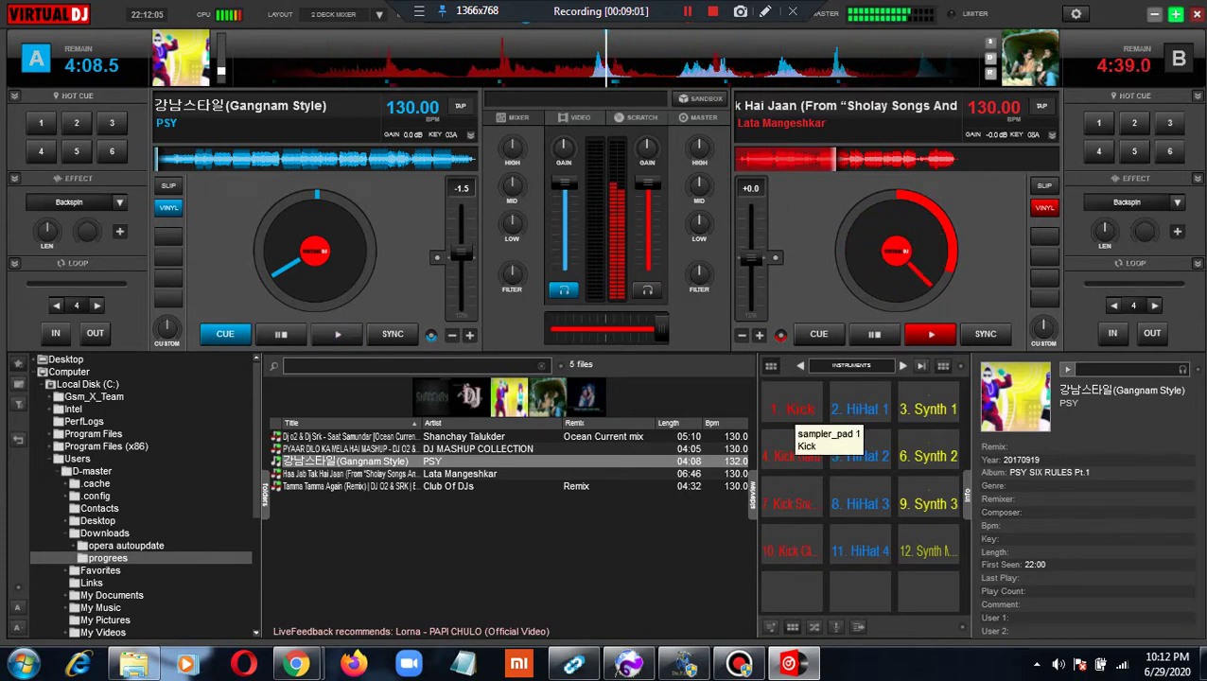
{"action": "left_click", "coordinate": [794, 421]}
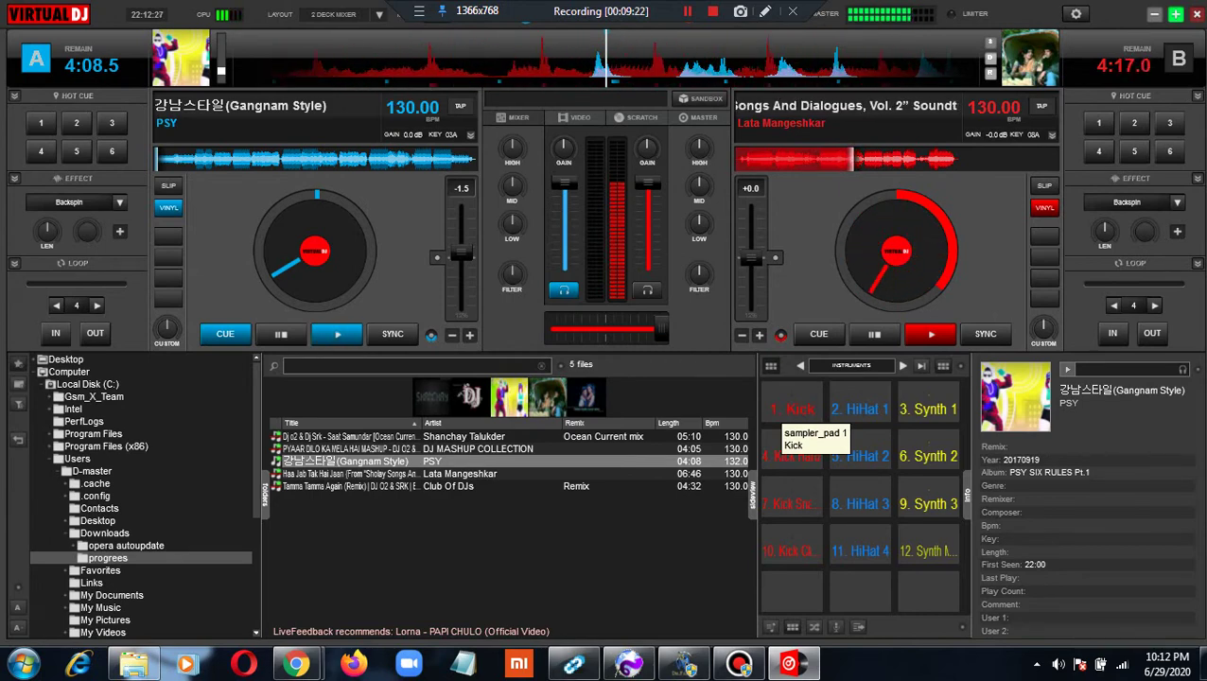
{"action": "left_click", "coordinate": [790, 416]}
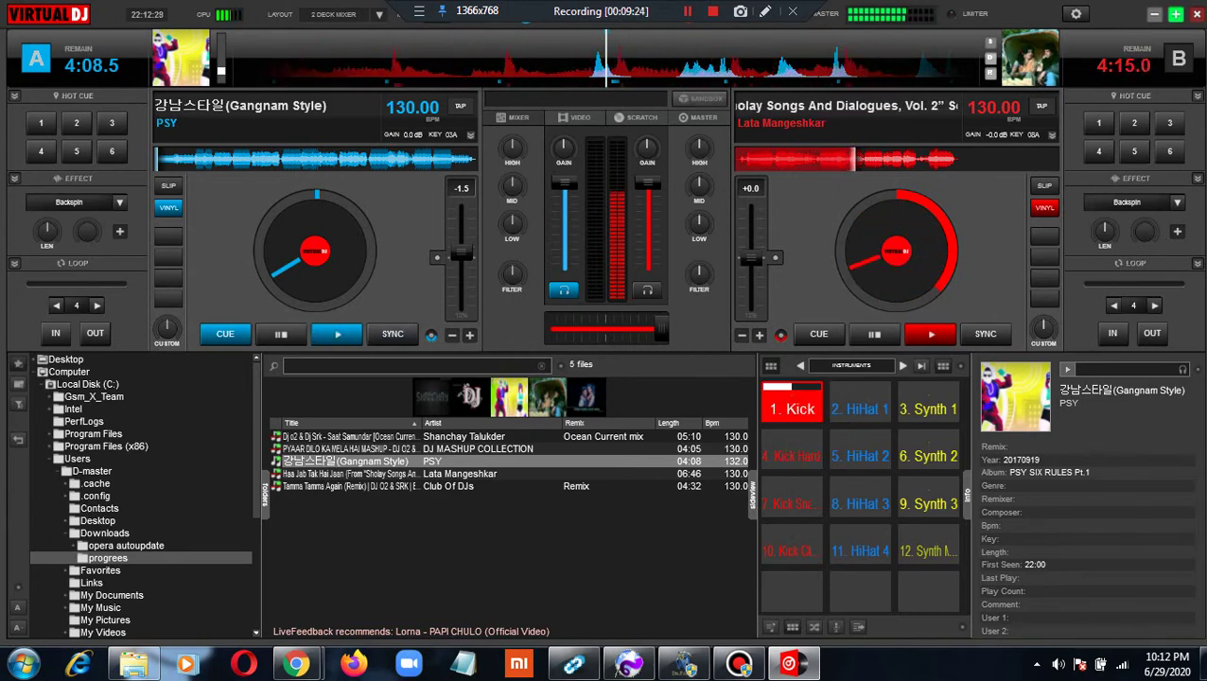
Start Gangnam Style on deck A and move the crossfader fully over to deck A
{"action": "left_click", "coordinate": [338, 334]}
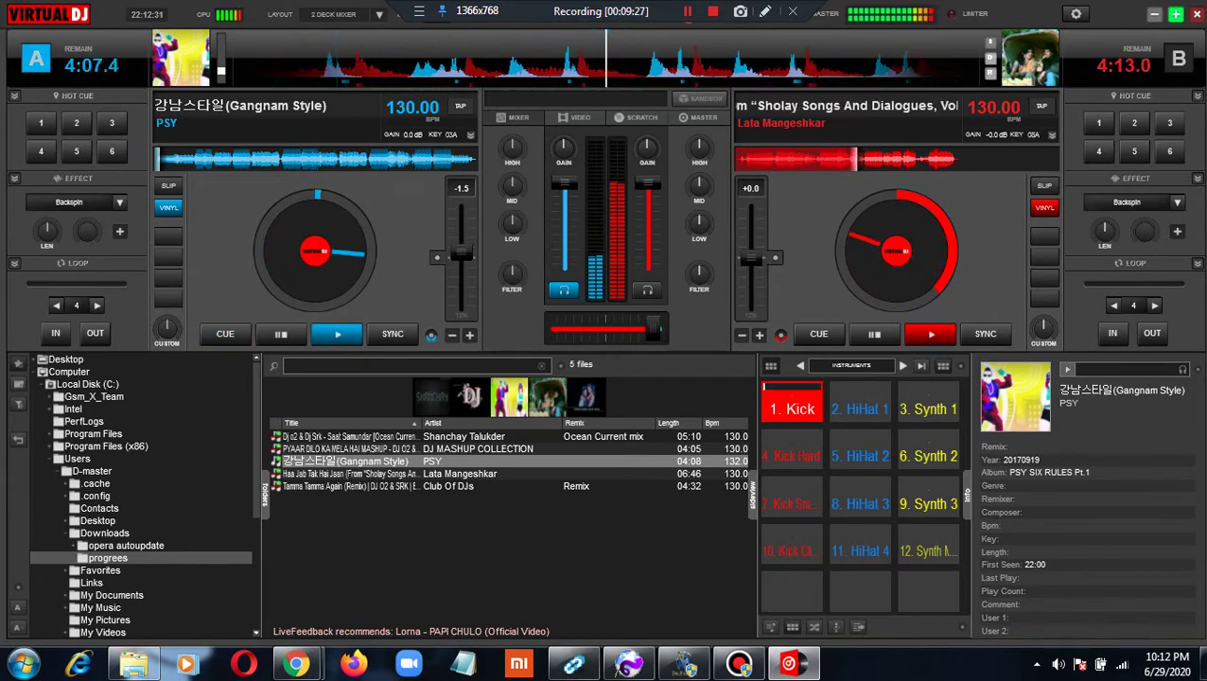
{"action": "left_click_drag", "start_coordinate": [646, 328], "coordinate": [632, 328]}
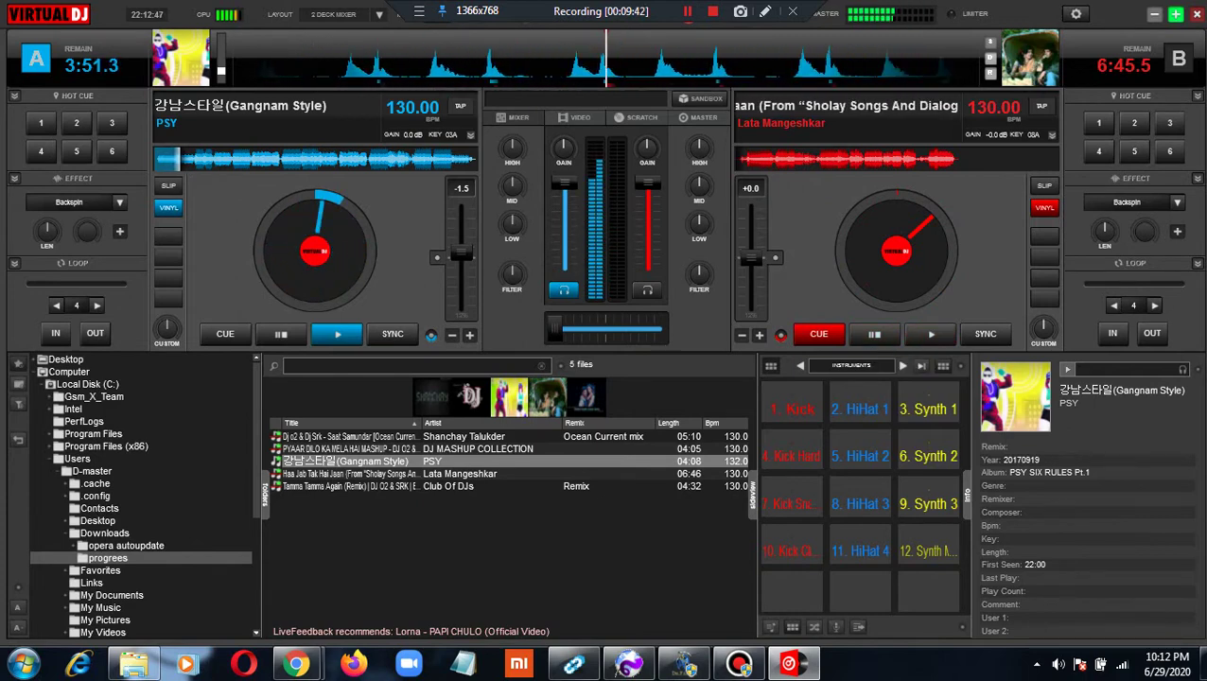
Return the sampler to the Audio FX bank and trigger Air Horn, Explosion and Siren over Gangnam Style
{"action": "left_click", "coordinate": [800, 365]}
{"action": "left_click", "coordinate": [800, 365]}
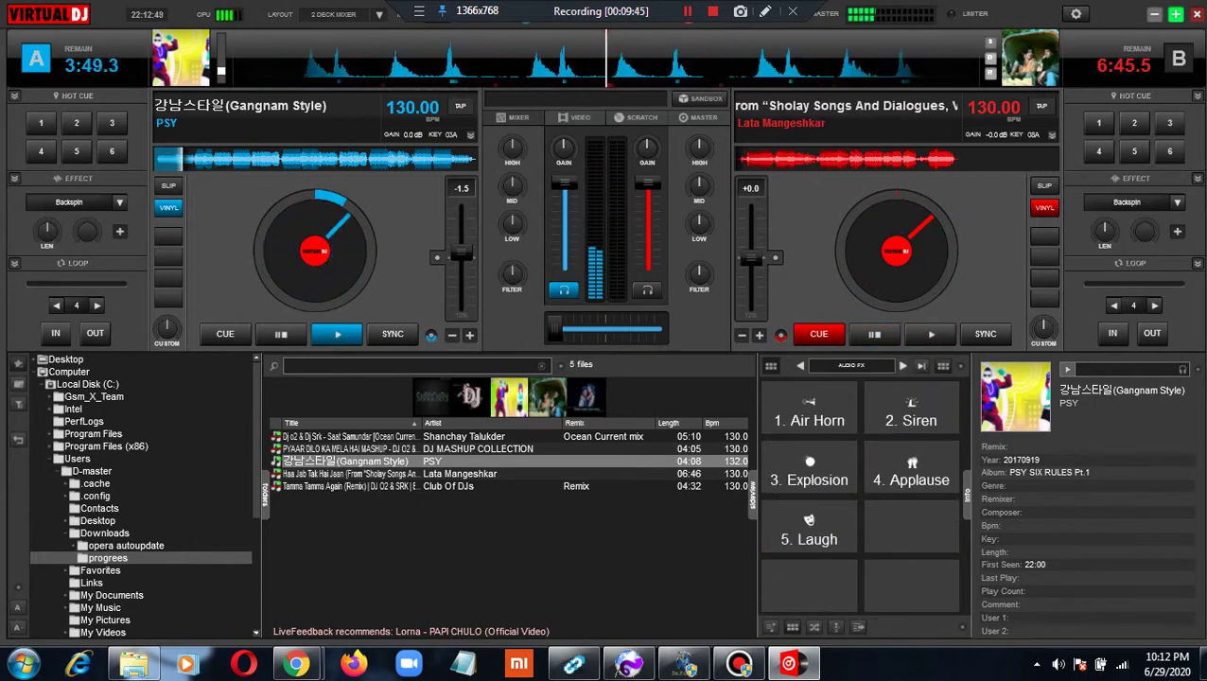
{"action": "left_click", "coordinate": [808, 407]}
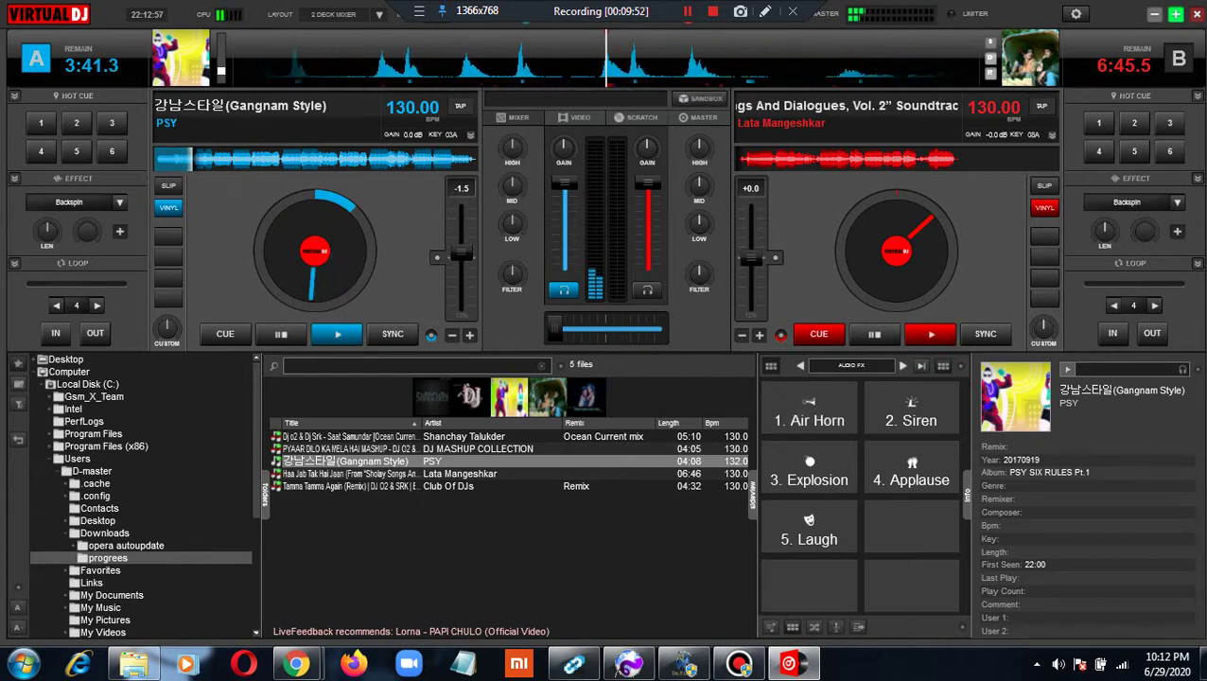
{"action": "left_click", "coordinate": [810, 473]}
{"action": "left_click", "coordinate": [903, 421]}
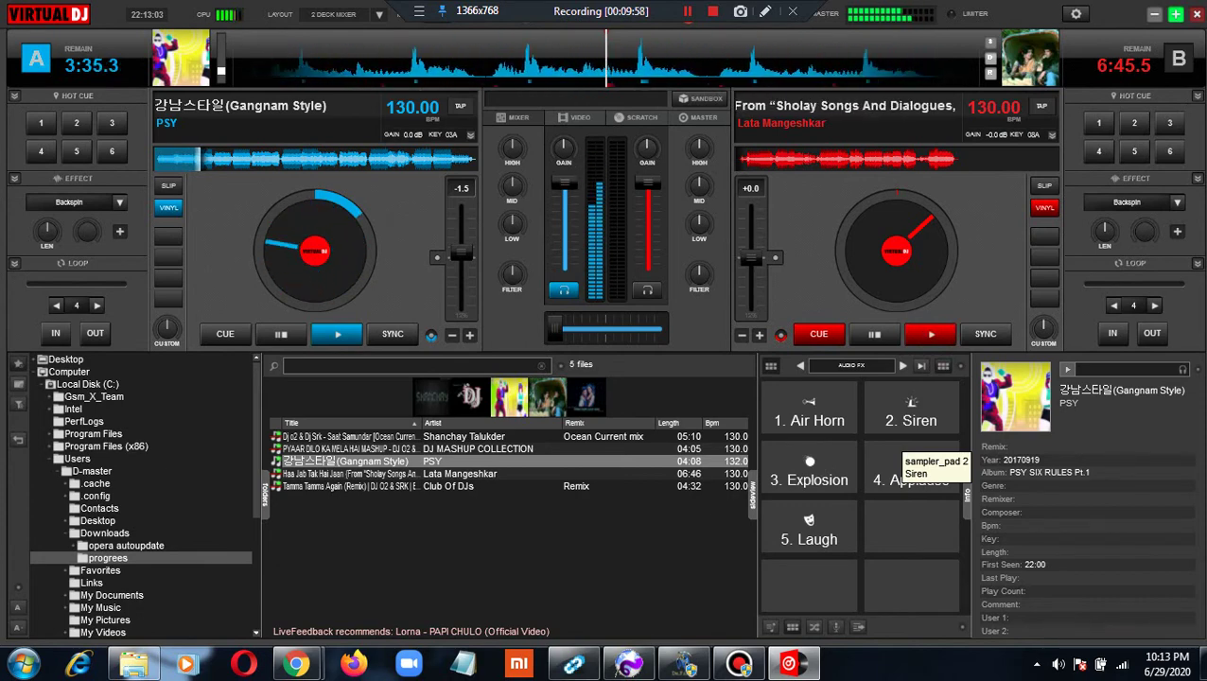
{"action": "left_click", "coordinate": [808, 466]}
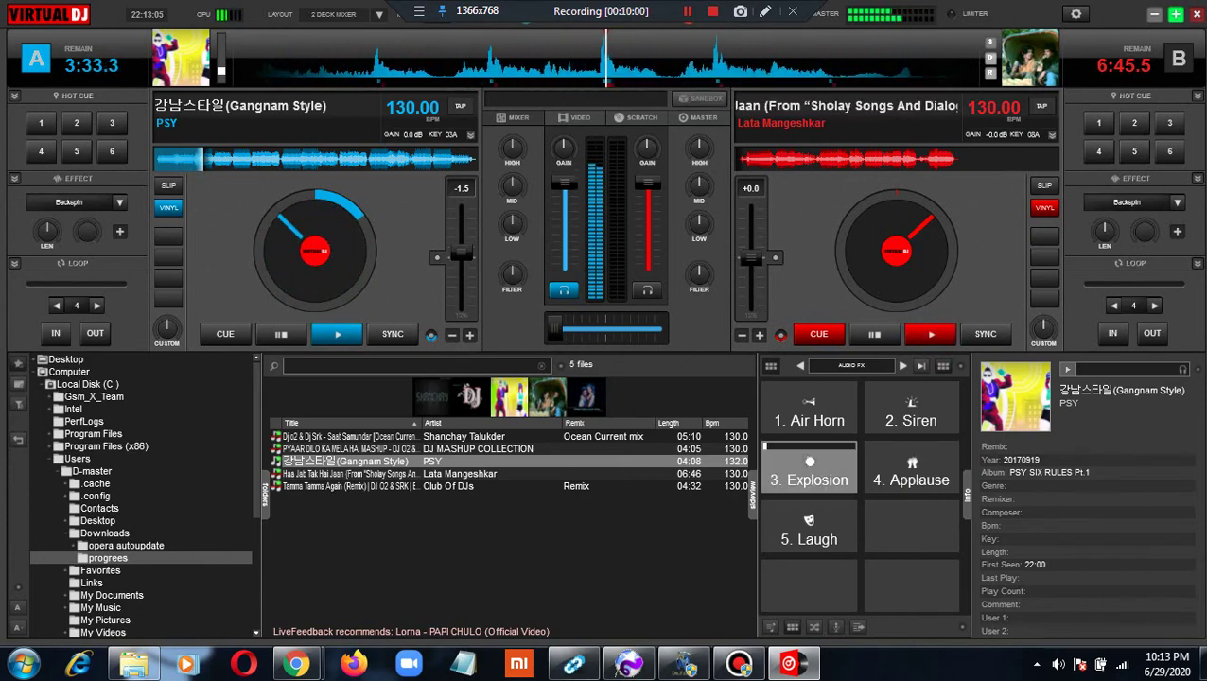
{"action": "left_click", "coordinate": [911, 407]}
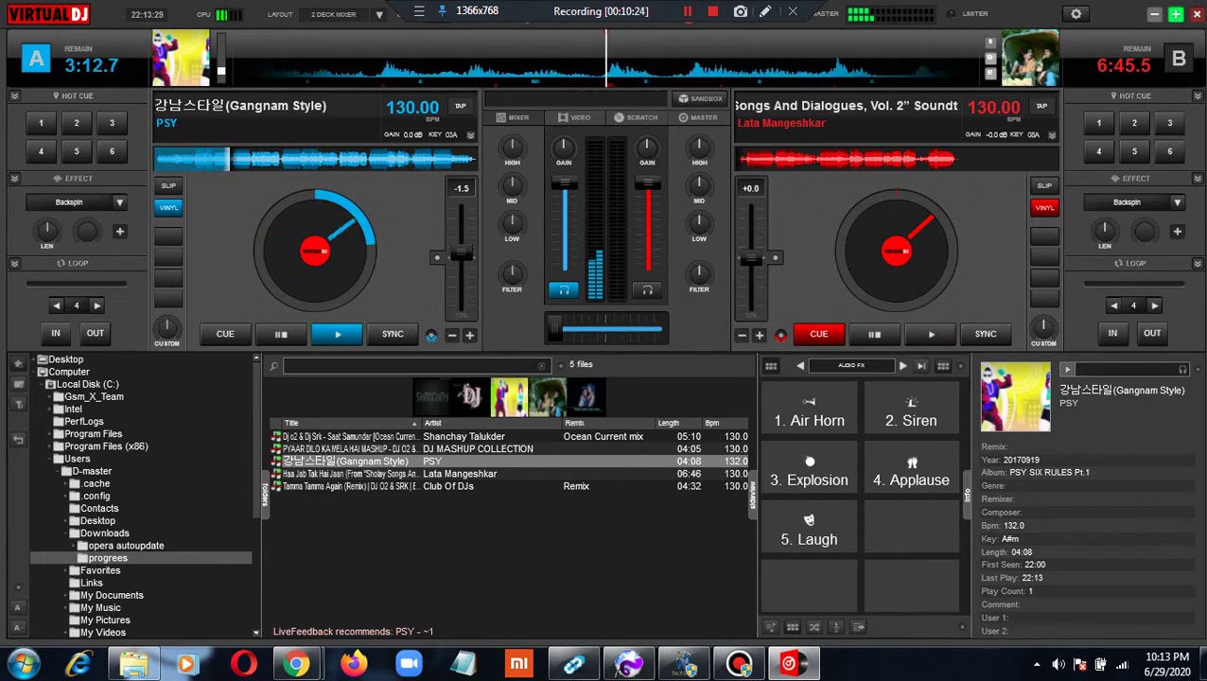
Layer further Explosion, Air Horn and Siren hits over Gangnam Style as it plays on deck A
{"action": "left_click", "coordinate": [812, 477]}
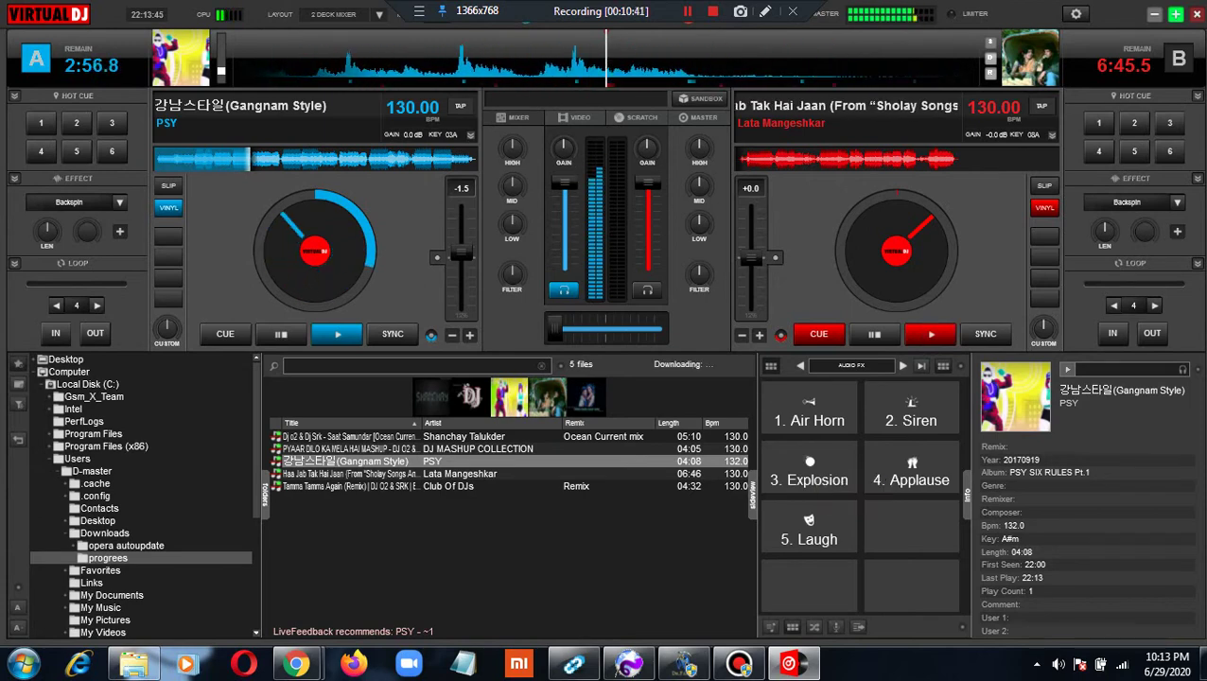
{"action": "left_click", "coordinate": [809, 468]}
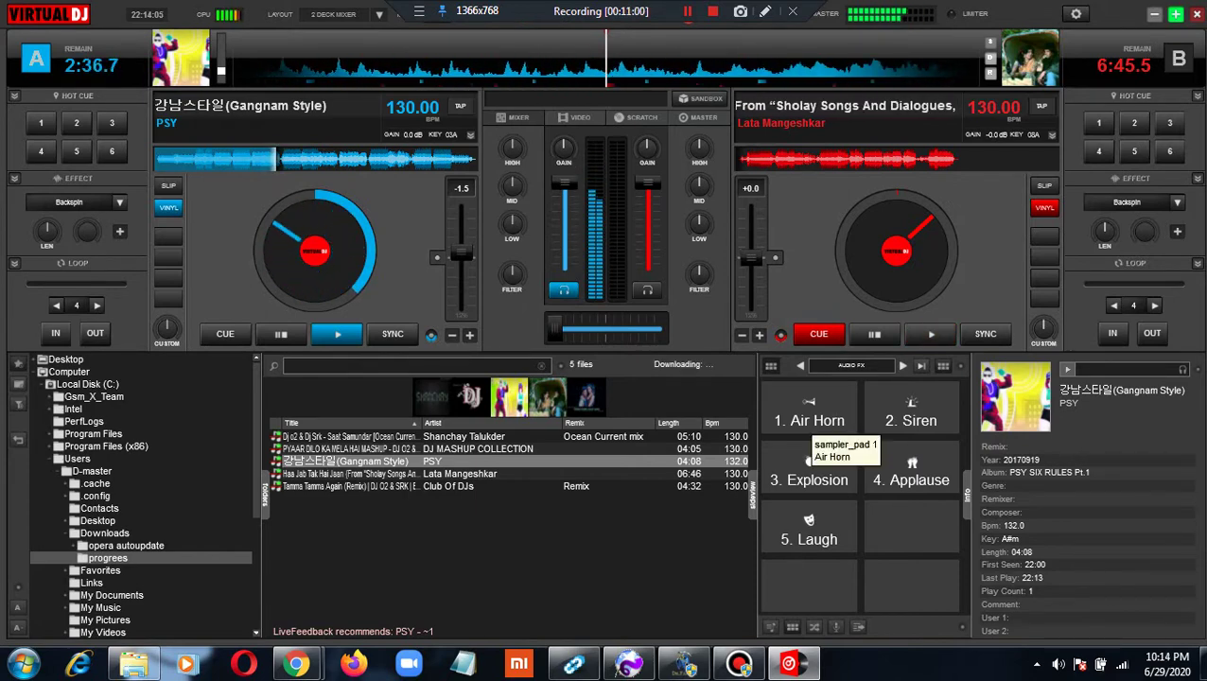
{"action": "left_click", "coordinate": [808, 426]}
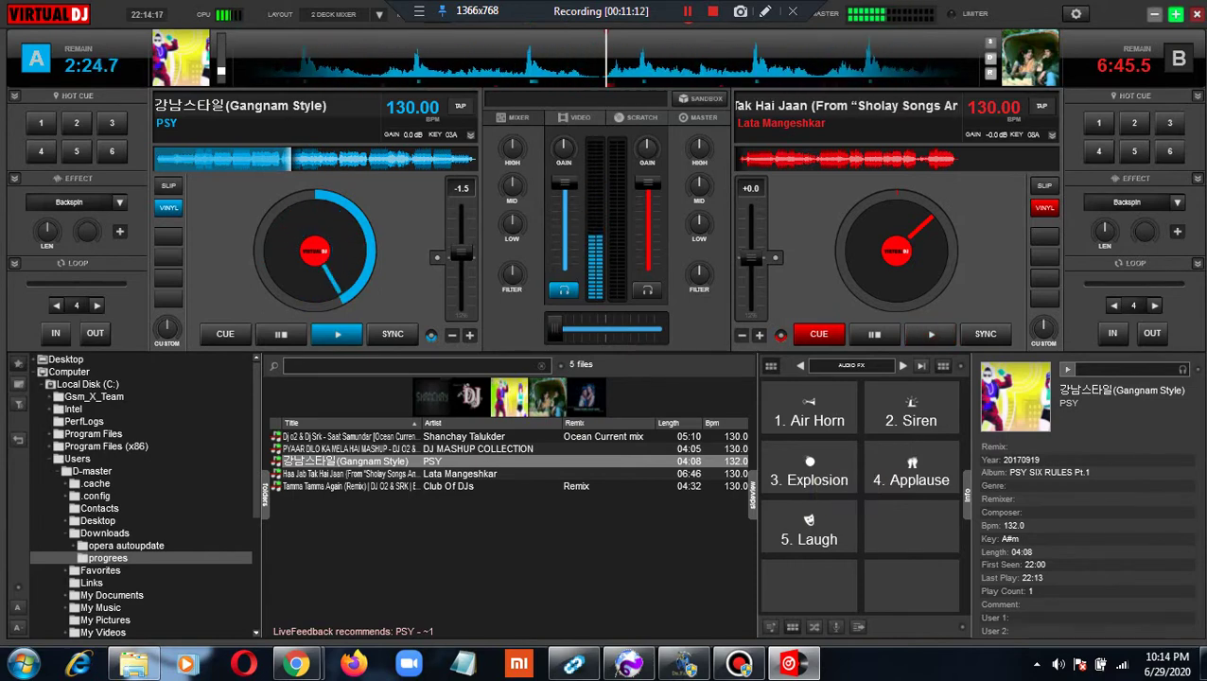
{"action": "left_click", "coordinate": [810, 471]}
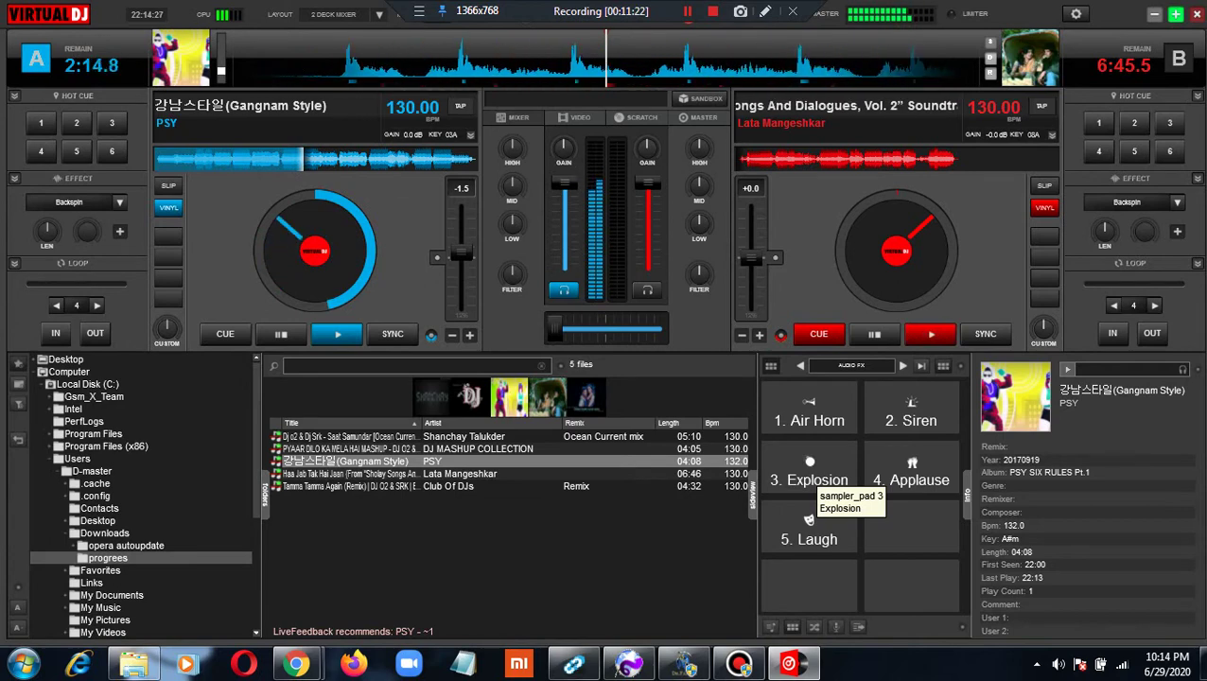
{"action": "left_click", "coordinate": [911, 407]}
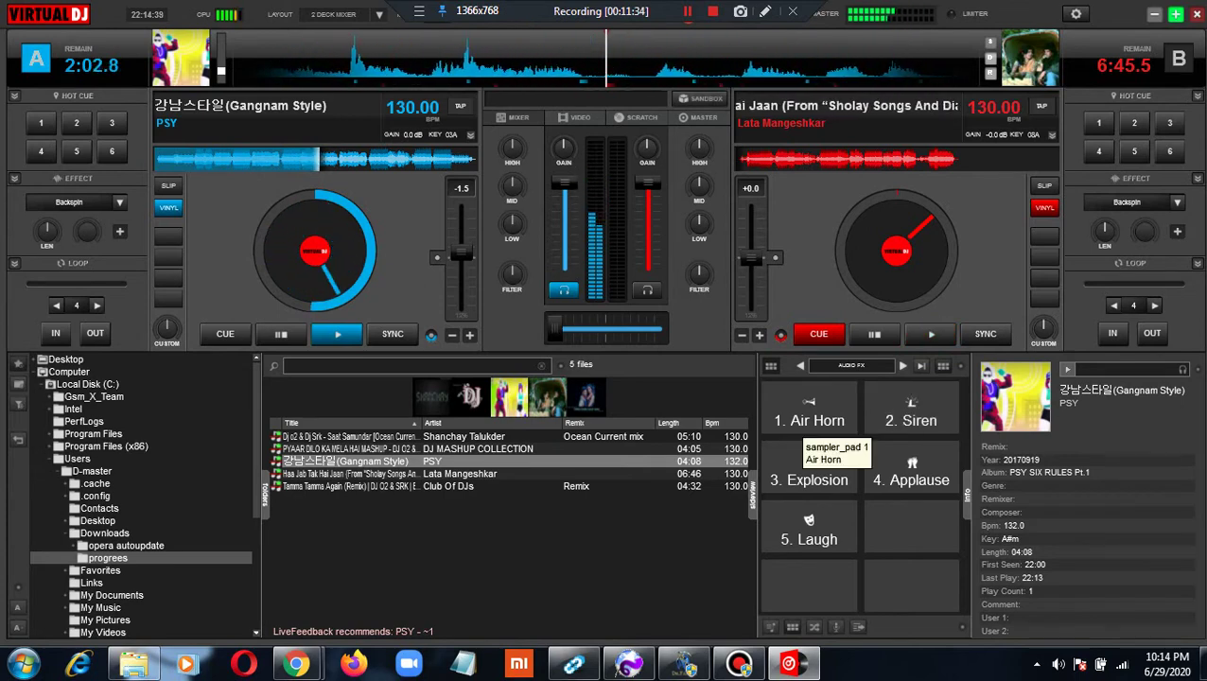
{"action": "left_click", "coordinate": [803, 428]}
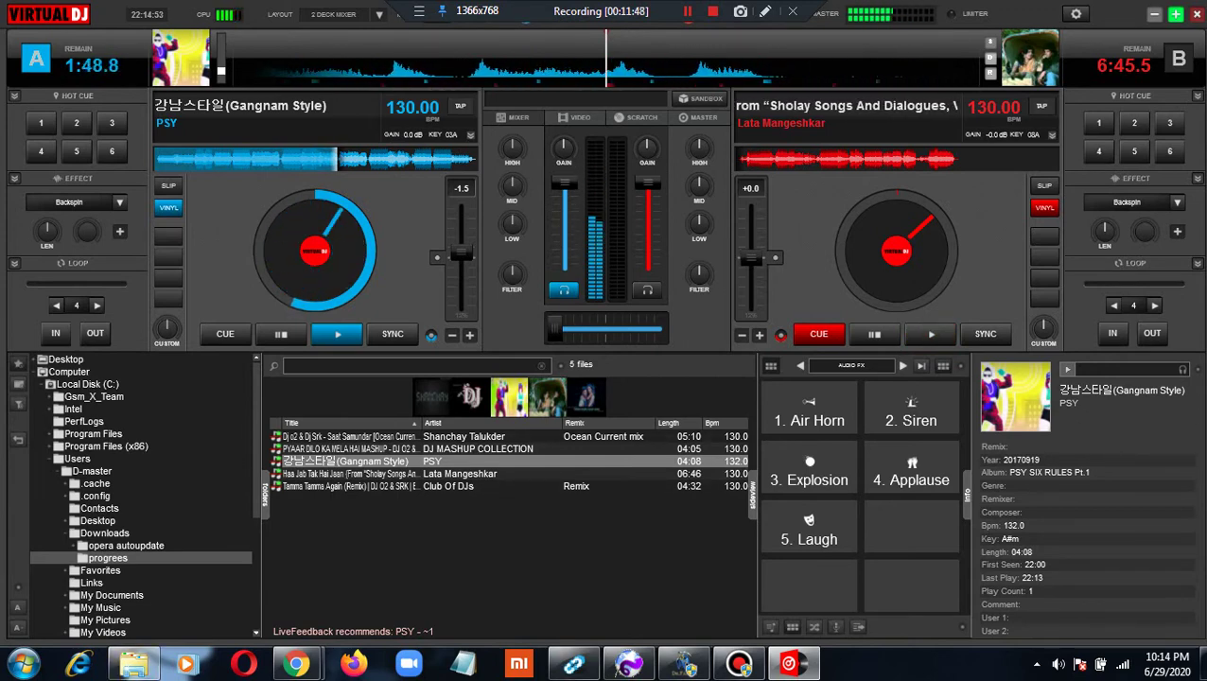
Trigger Explosion and Air Horn again and activate the Backspin effect on deck A
{"action": "key", "text": "3"}
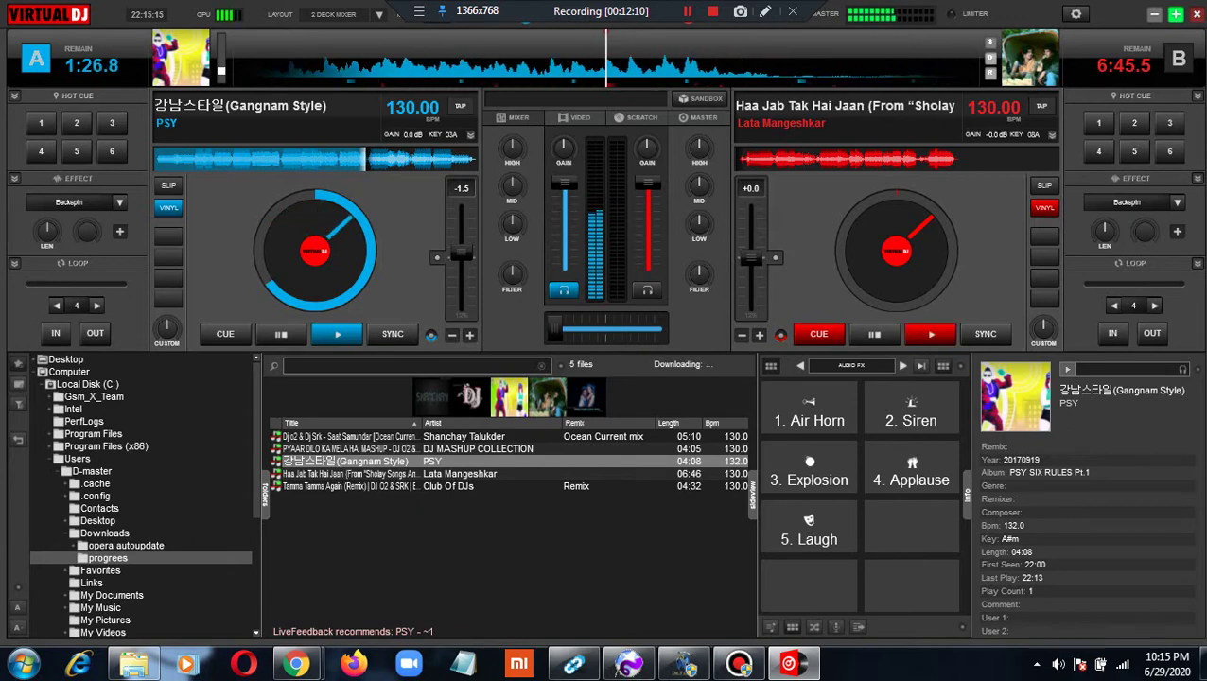
{"action": "key", "text": "3"}
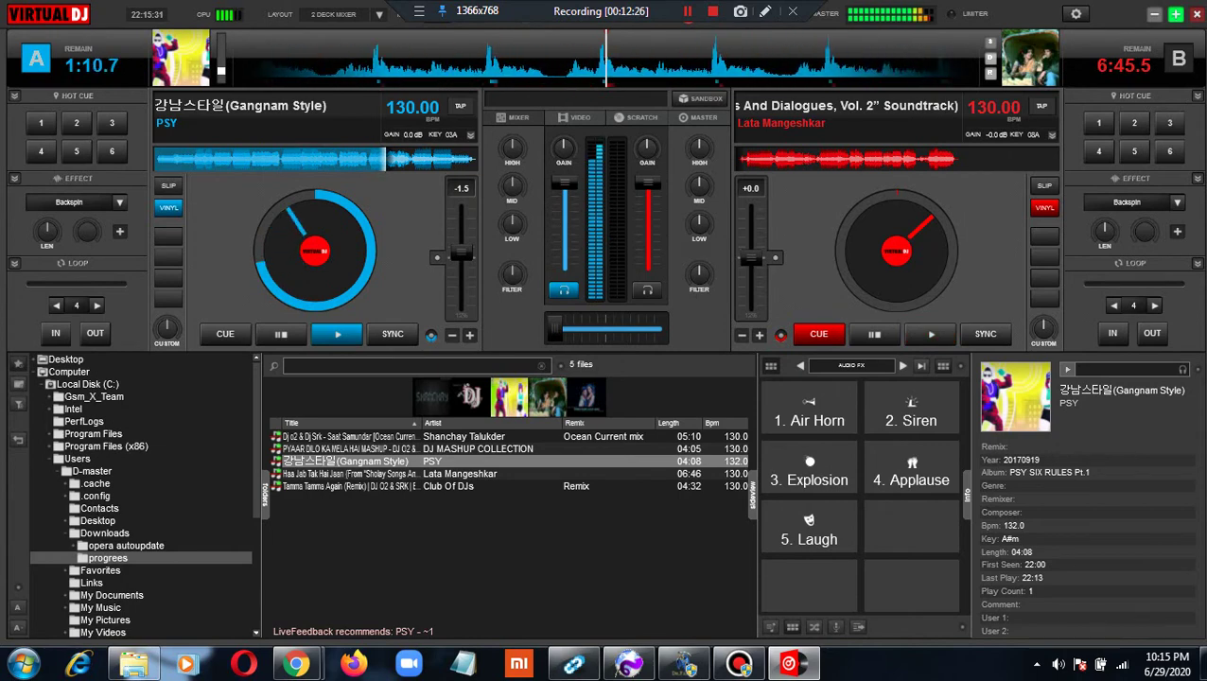
{"action": "left_click", "coordinate": [810, 420]}
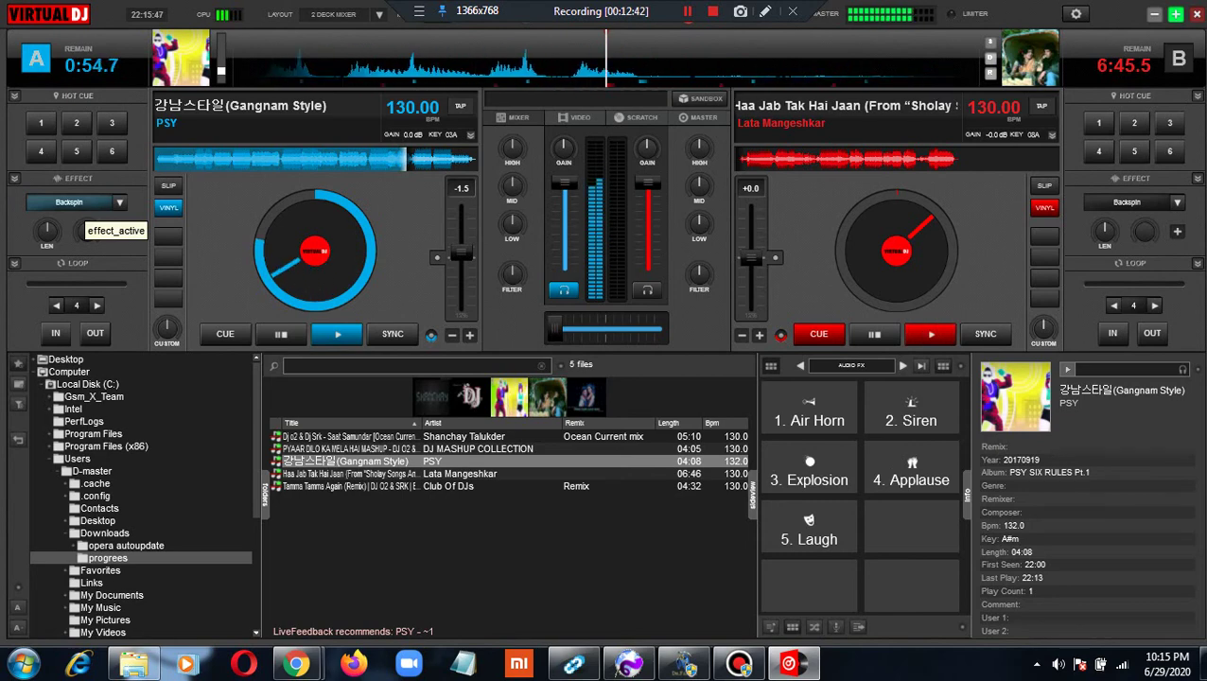
{"action": "left_click", "coordinate": [86, 231]}
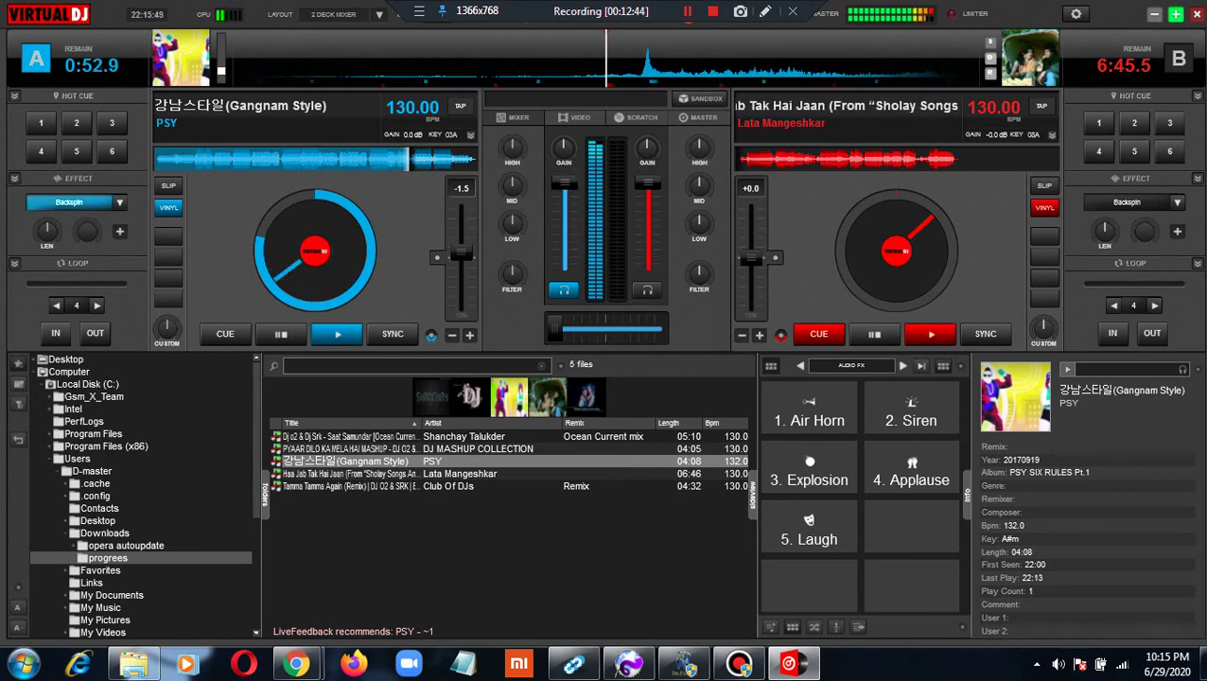